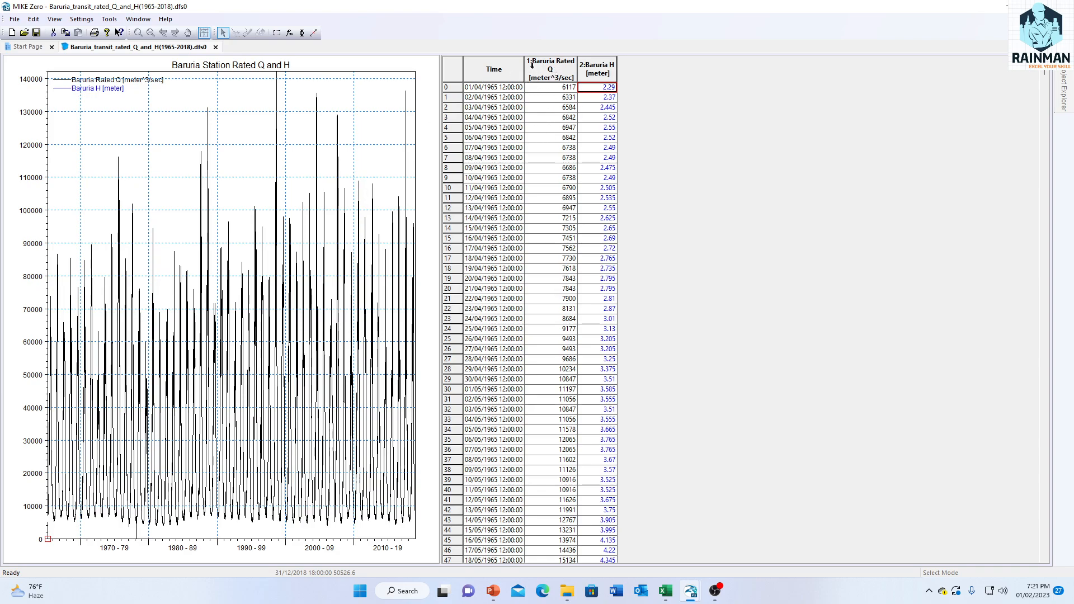
Step: Switch to the Excel workbook of rated Q and H and bring up the yearly discharge and WL tables on Sheet1
left_click(458, 70)
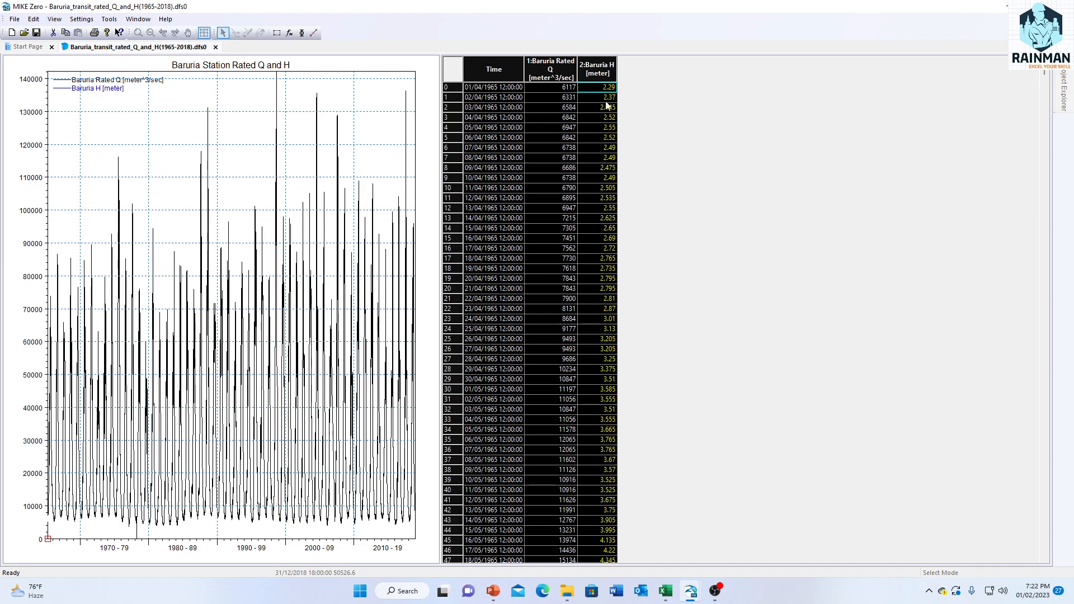
left_click(664, 593)
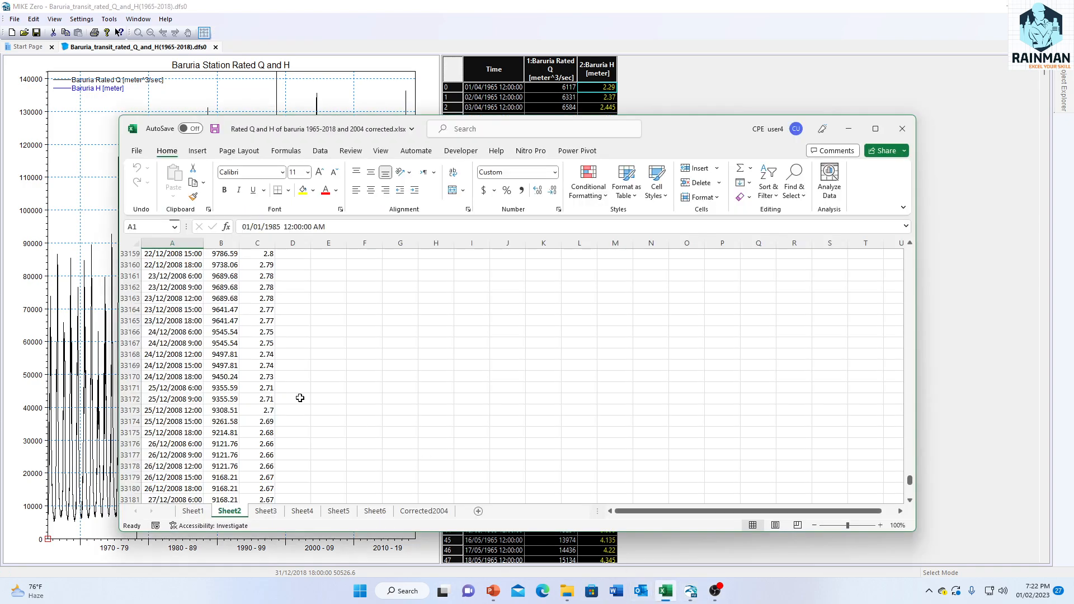
left_click(424, 511)
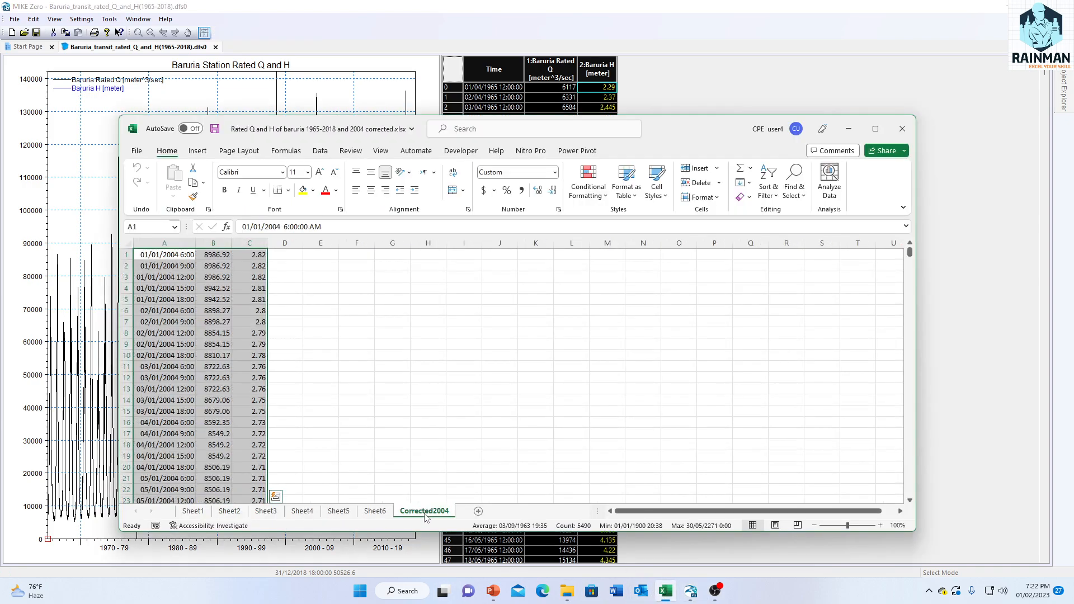
left_click(192, 512)
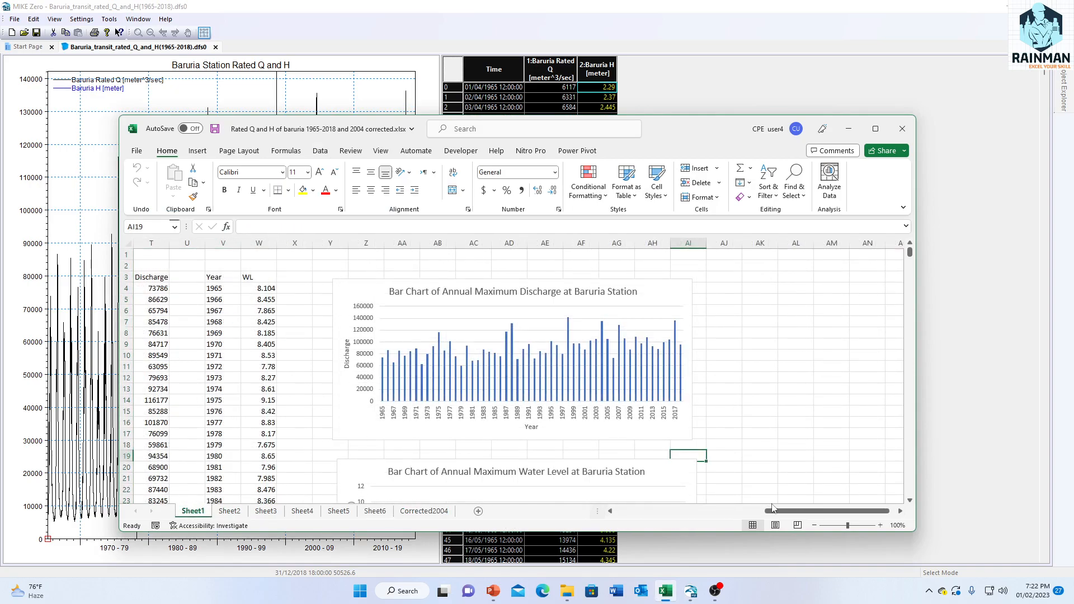
scroll(514, 497, "left", 8)
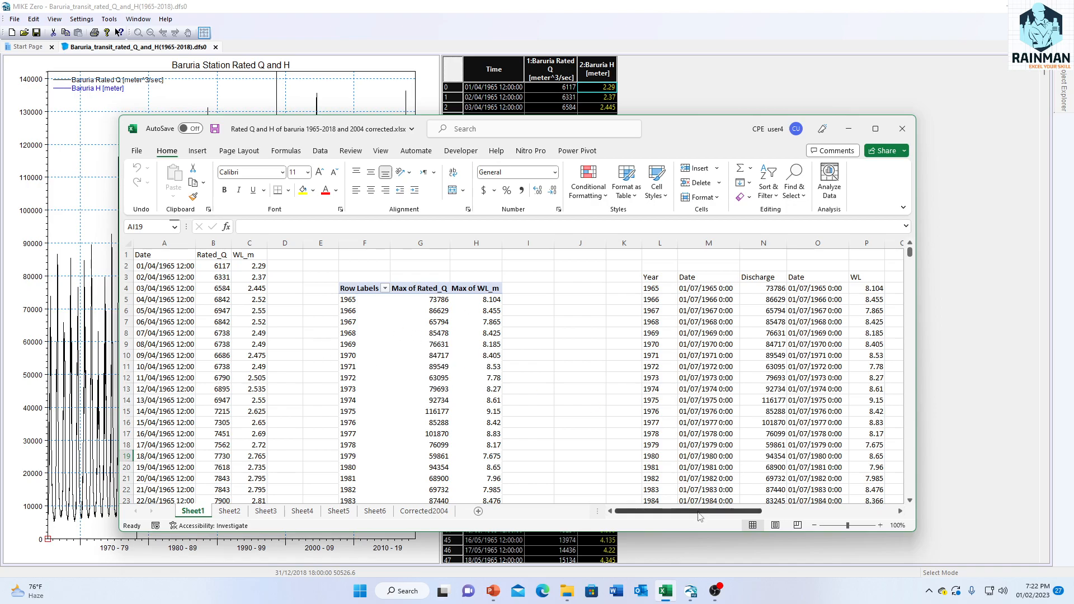
left_click_drag(697, 513, 792, 507)
left_click(628, 289)
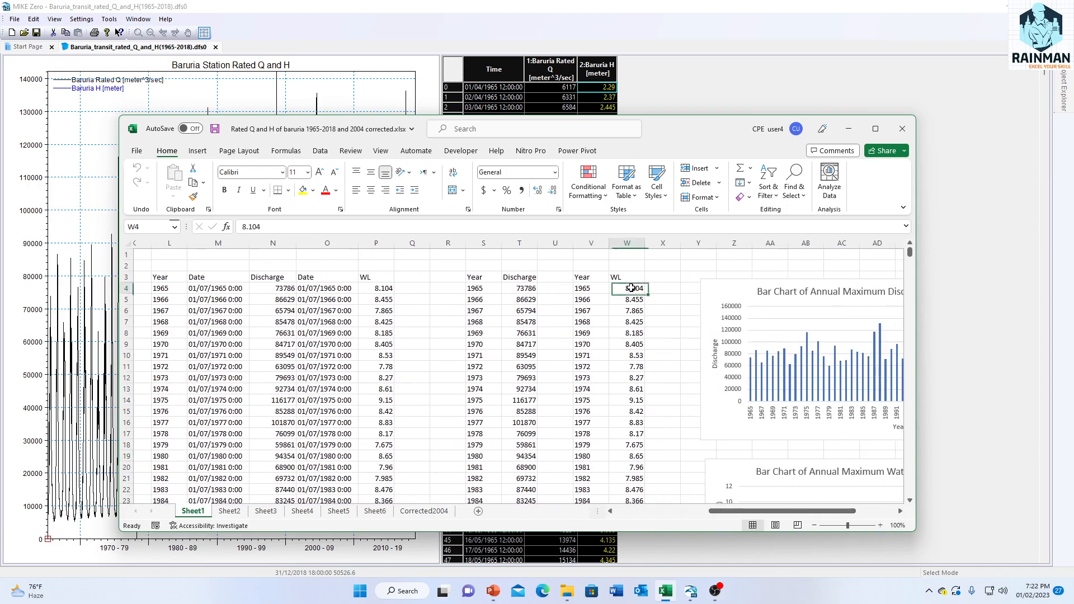
Step: Review the yearly maximum discharge and water level tables on Sheet1 from 1965 onward
left_click(479, 290)
left_click(479, 332)
left_click(479, 291)
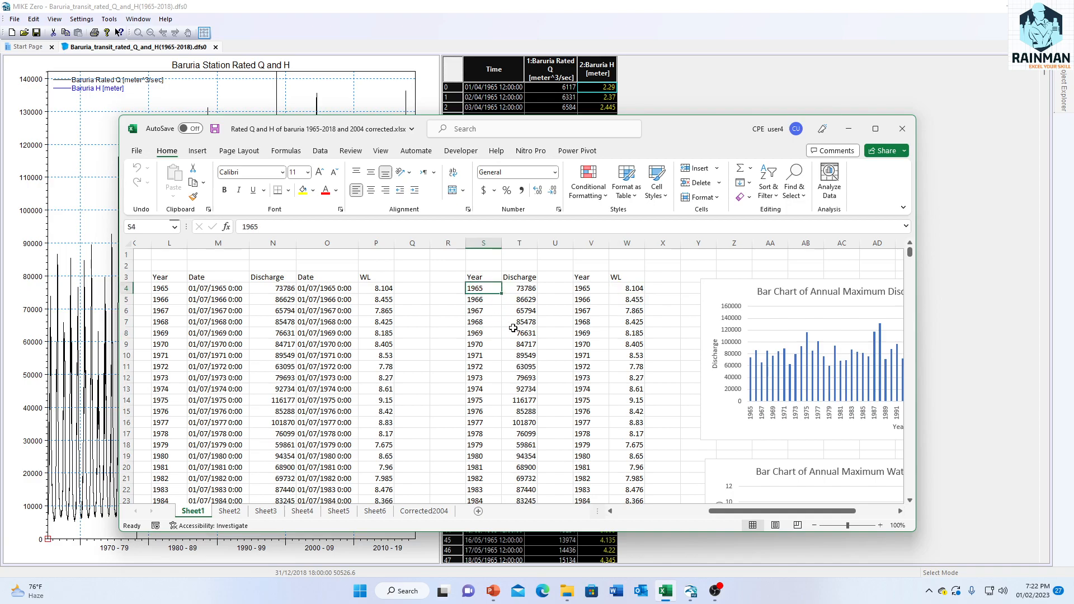
scroll(513, 328, "down", 15)
scroll(486, 387, "up", 7)
scroll(490, 382, "up", 8)
scroll(626, 304, "down", 2)
scroll(627, 303, "down", 13)
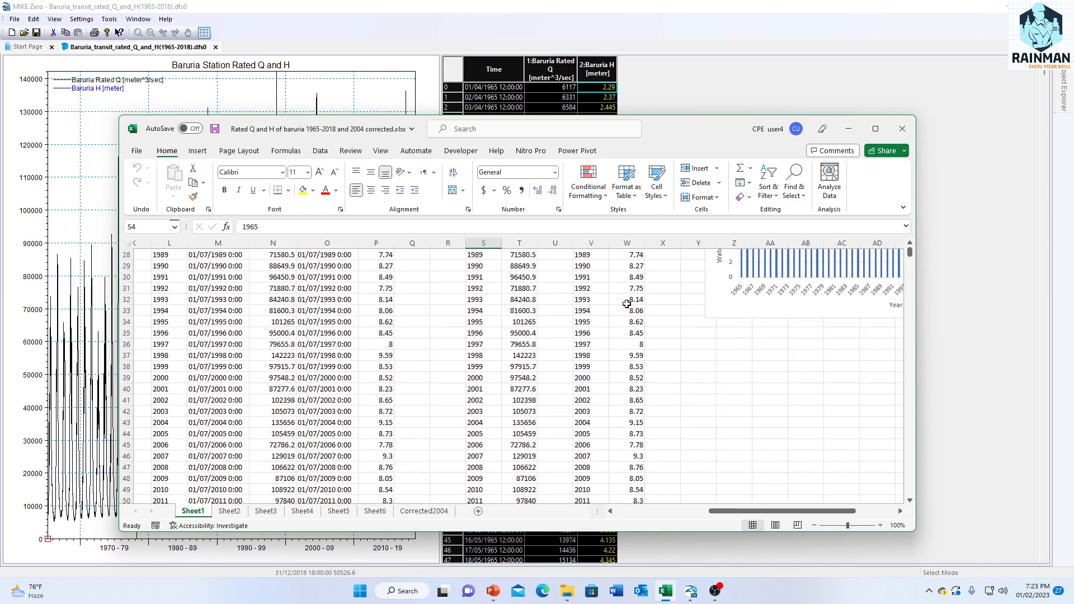
scroll(632, 379, "up", 10)
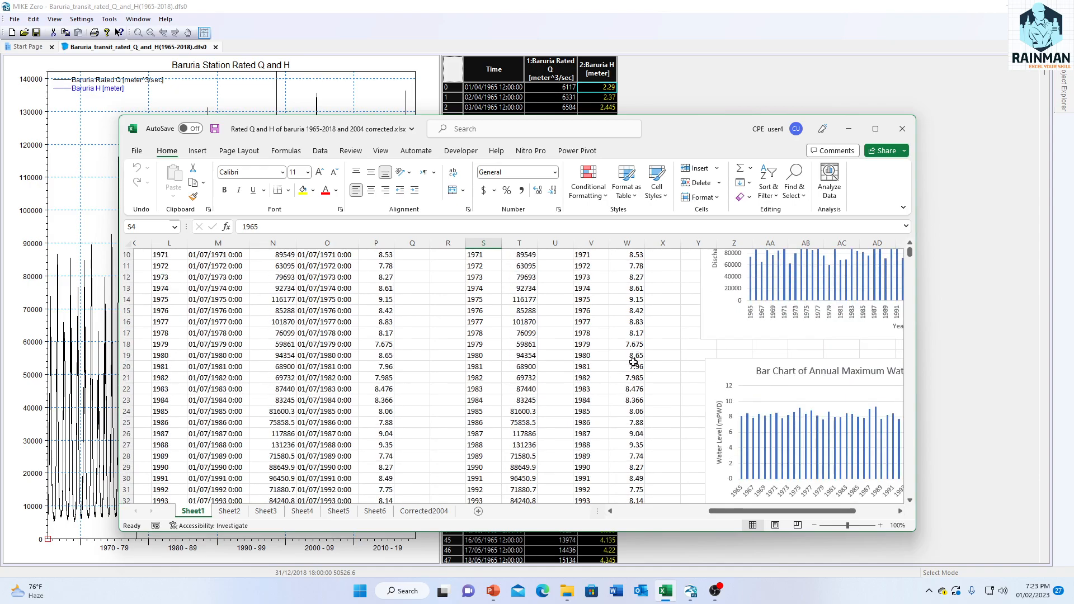
scroll(631, 349, "down", 10)
scroll(631, 349, "up", 15)
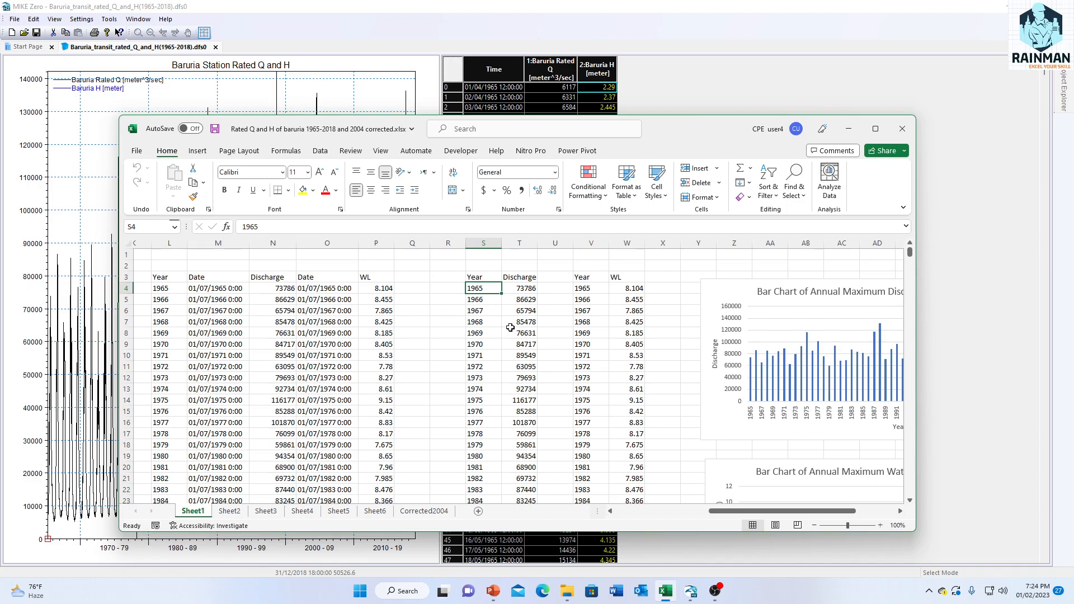
scroll(510, 327, "down", 1)
scroll(510, 327, "up", 1)
Step: Examine how each year's water level in Sheet1 is assigned a 01/07 date in the Date column beside WL
left_click(315, 289)
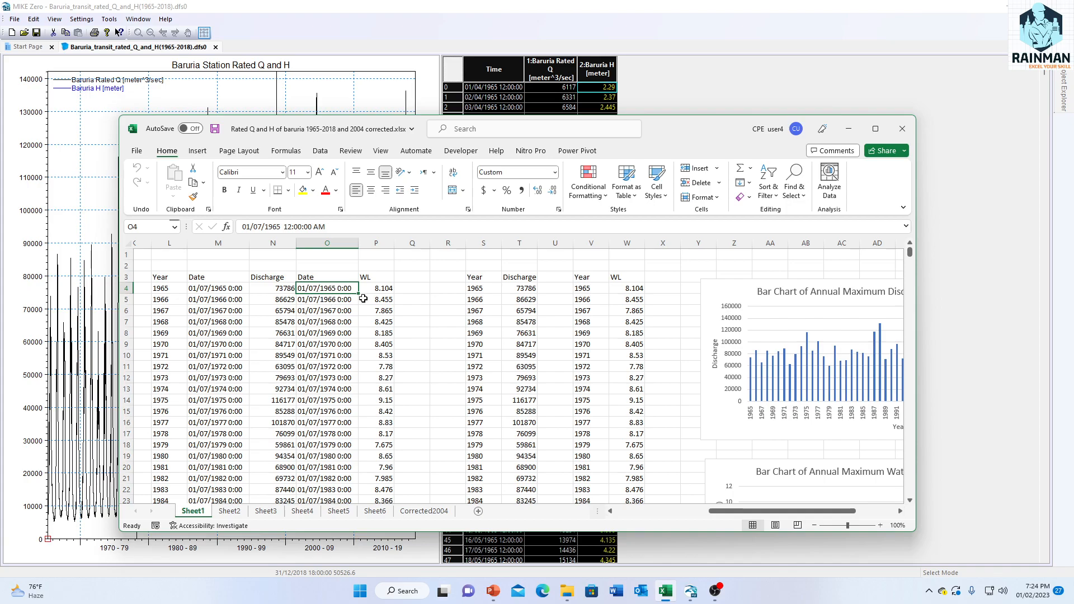
left_click(327, 307)
left_click(328, 291)
left_click(328, 303)
left_click(312, 290)
left_click(329, 304)
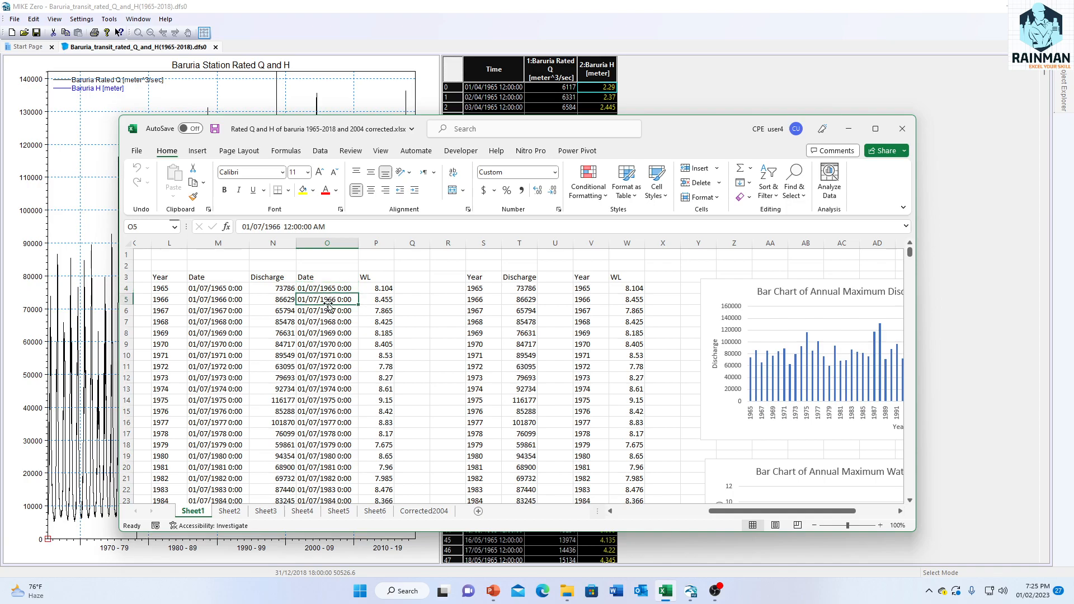
left_click(331, 287)
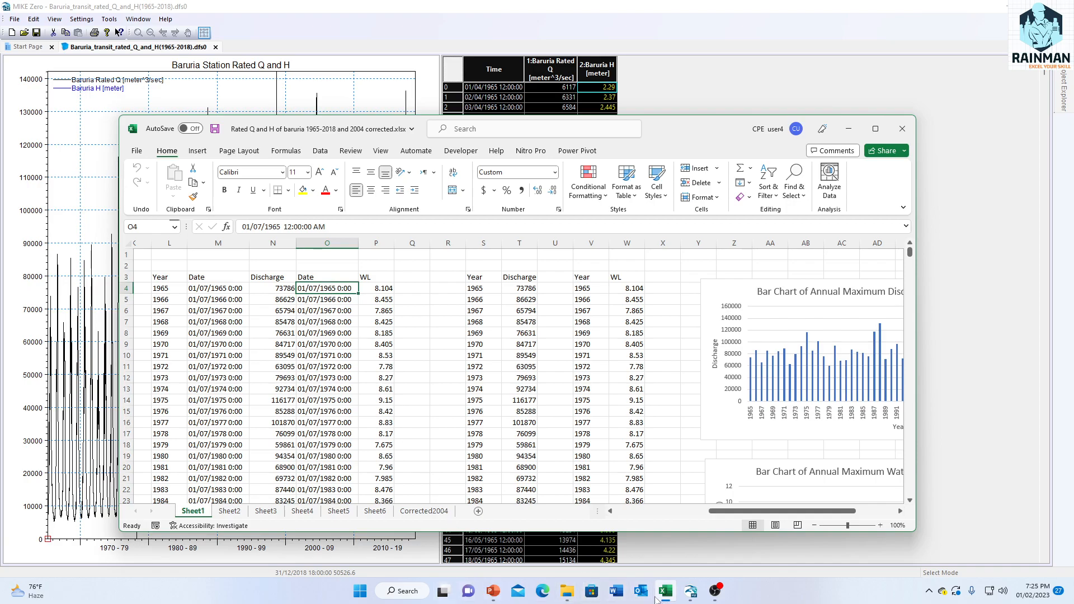
scroll(373, 433, "down", 1)
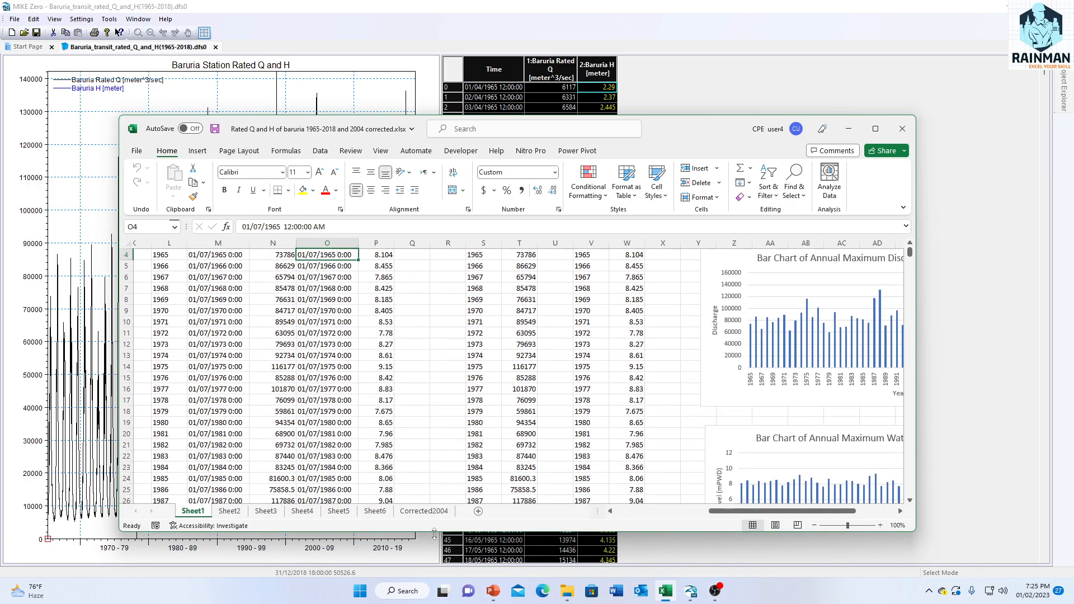
Step: Open Baruria yearly maxWL.dfs0 from the Water level frequency analysis folder, review its yearly series through 2018, and close it
mouse_move(567, 594)
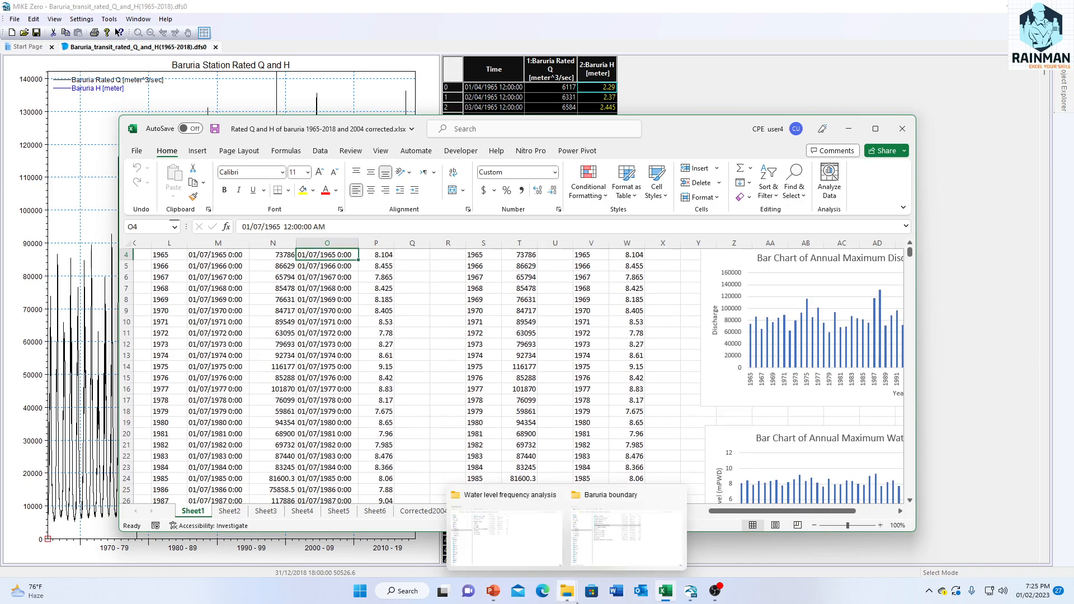
left_click(610, 543)
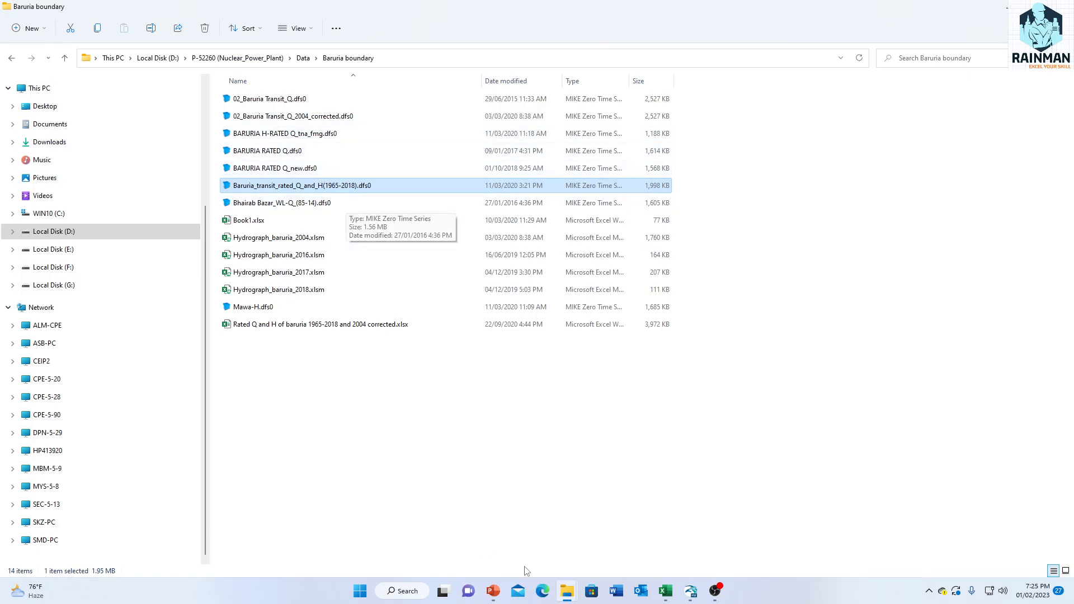
mouse_move(567, 591)
left_click(517, 523)
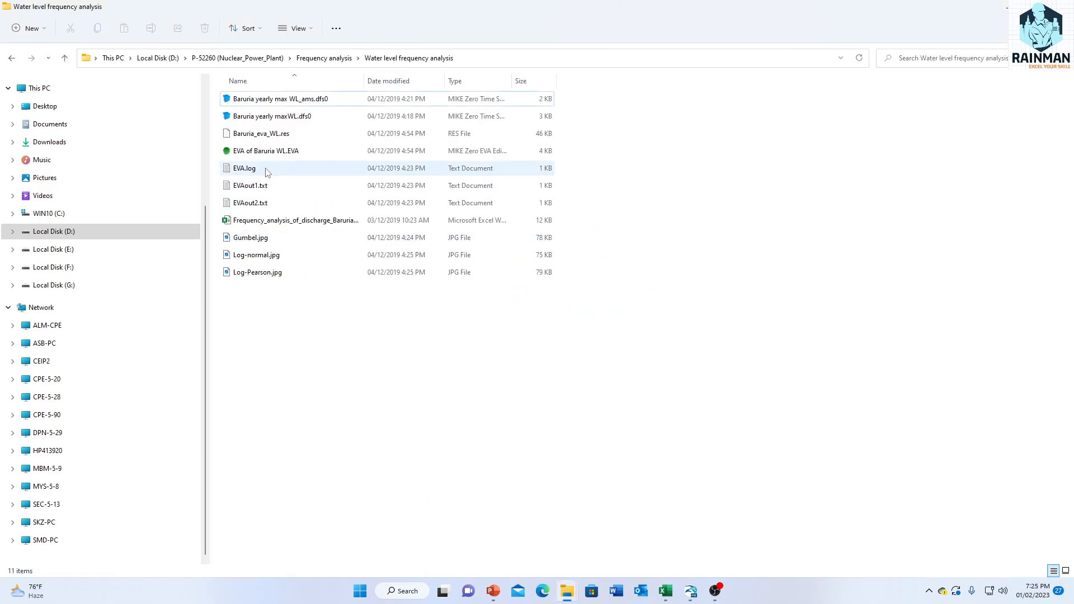
double_click(302, 116)
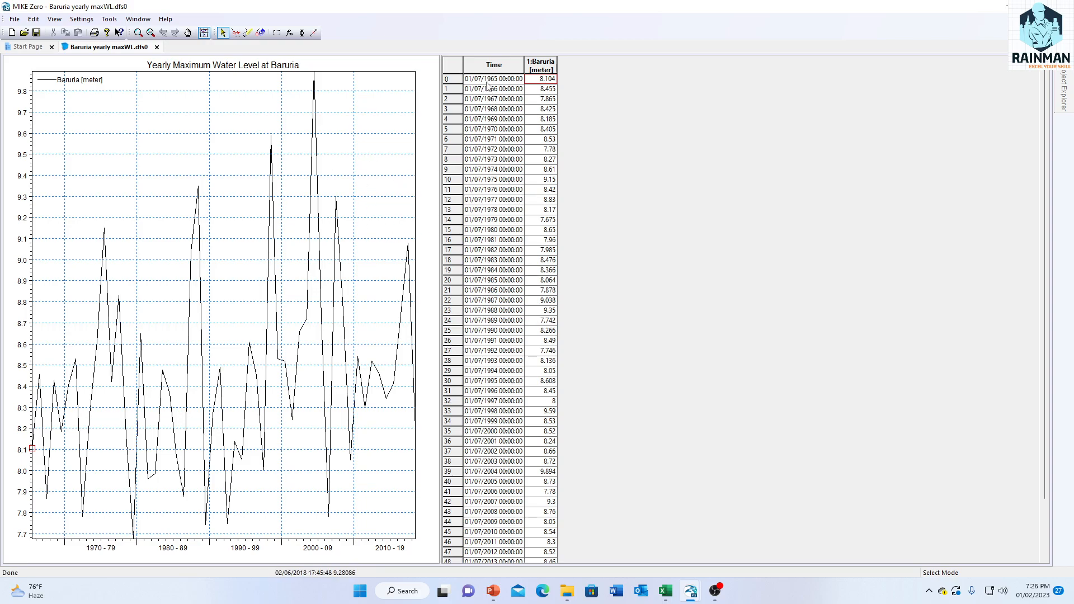
left_click_drag(1047, 152, 1046, 314)
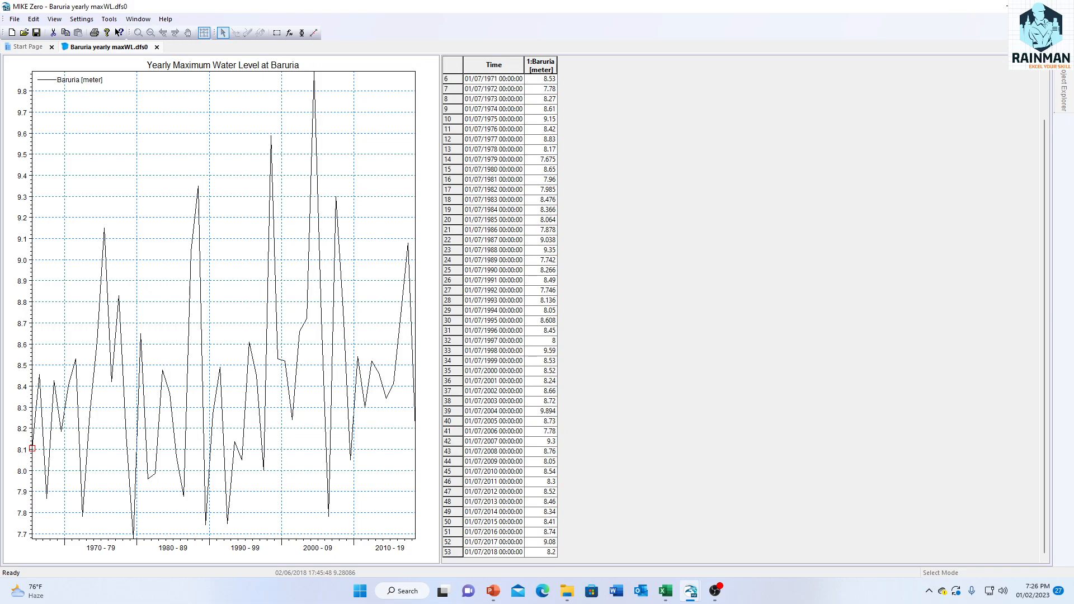
left_click(1010, 6)
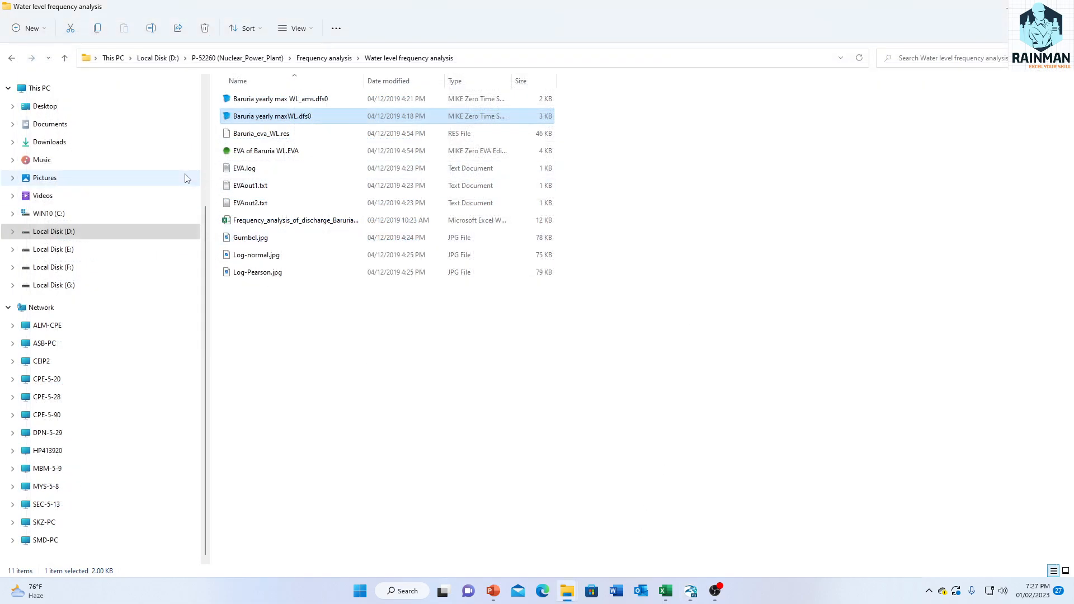
Step: Switch to the EVA of Baruria WL.EVA setup in MIKE Zero and show its Extract Extreme Value Series settings
mouse_move(690, 591)
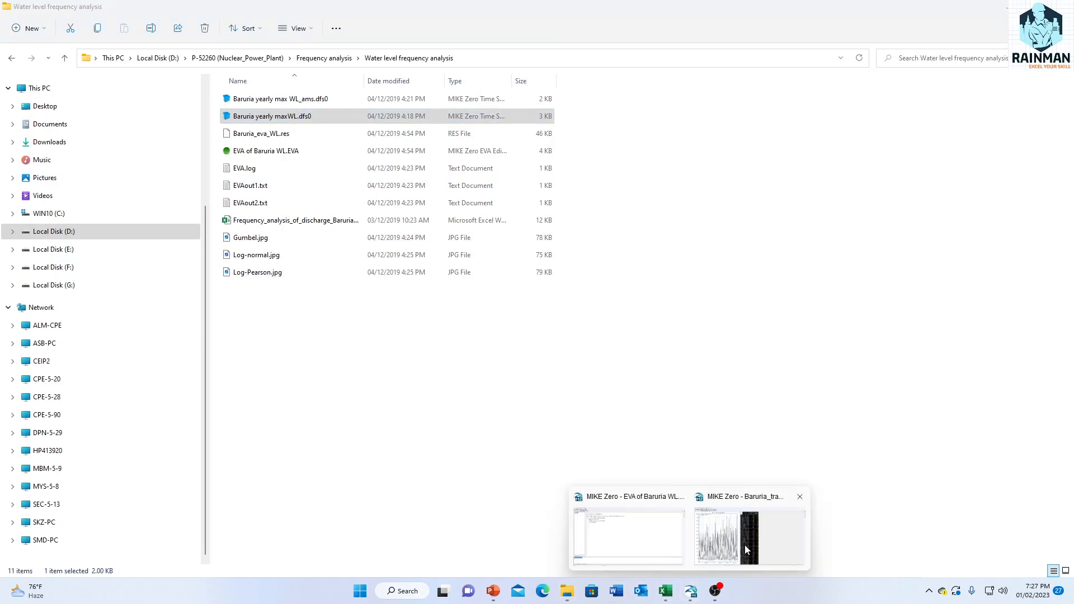
left_click(606, 540)
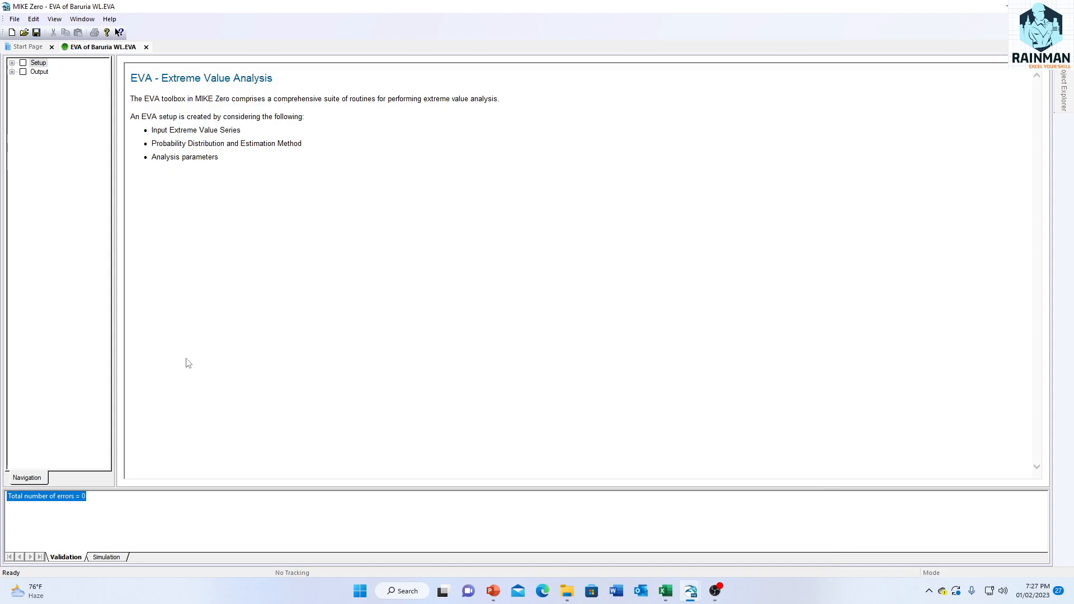
left_click(11, 66)
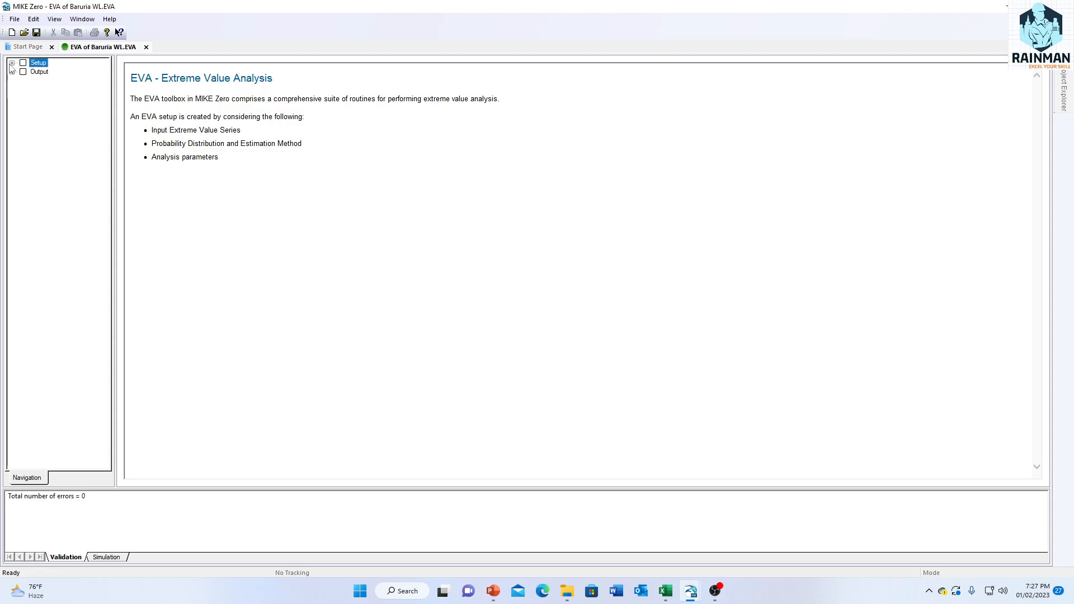
left_click(12, 64)
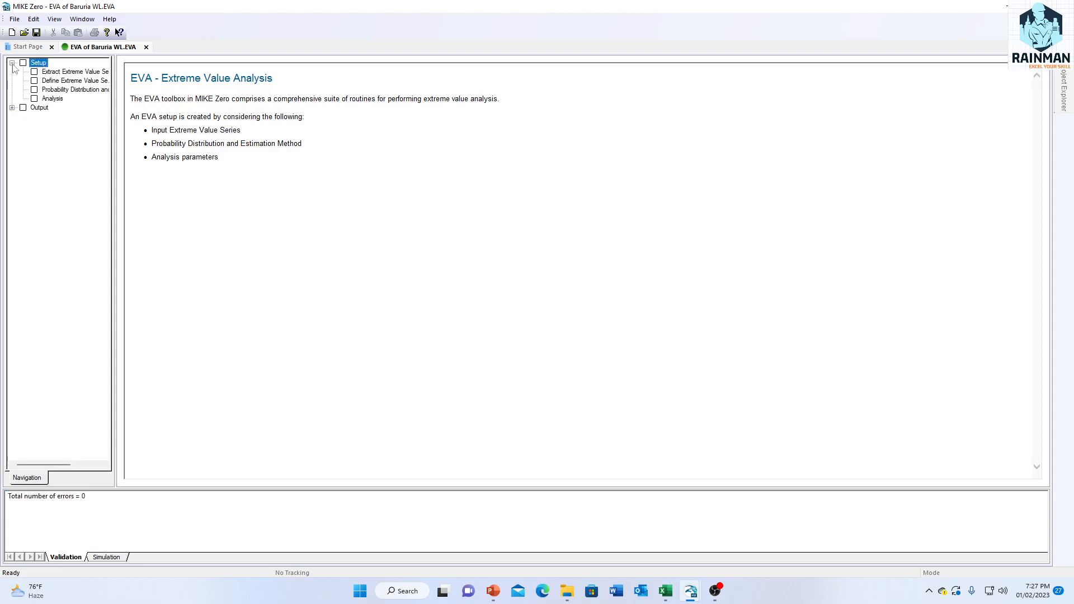
left_click(36, 73)
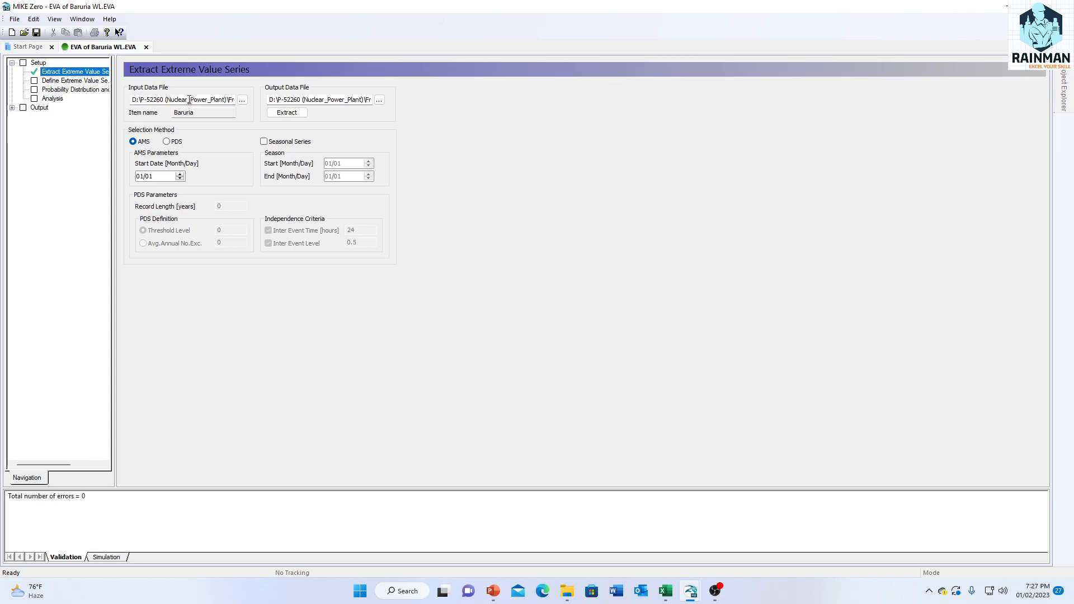
Step: Choose Baruria yearly maxWL.dfs0 as the input data file and extract the AMS extreme value series, saving the setup
left_click(242, 100)
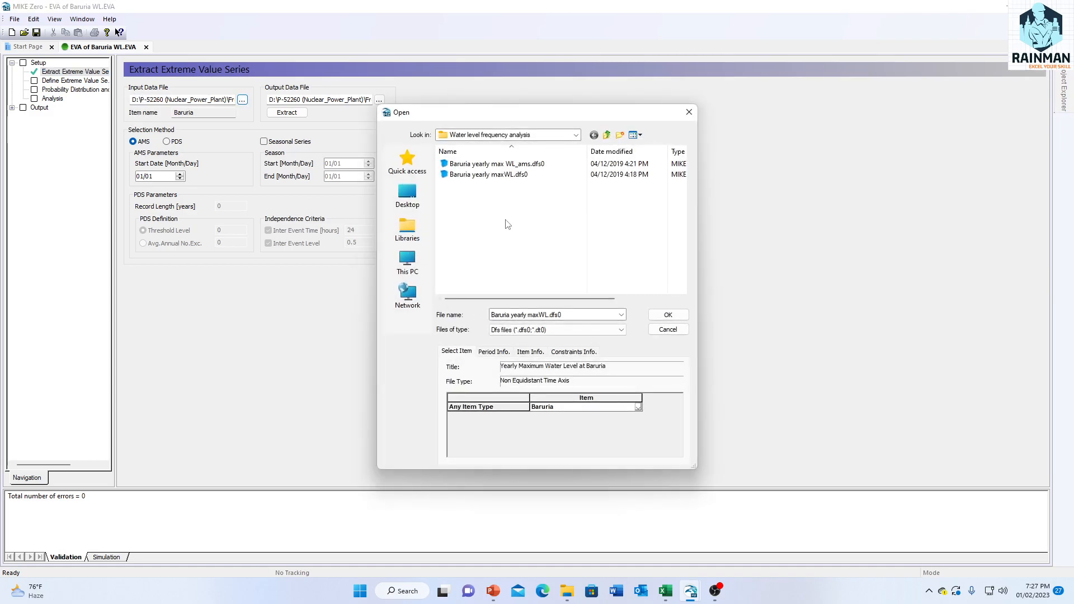
left_click(478, 176)
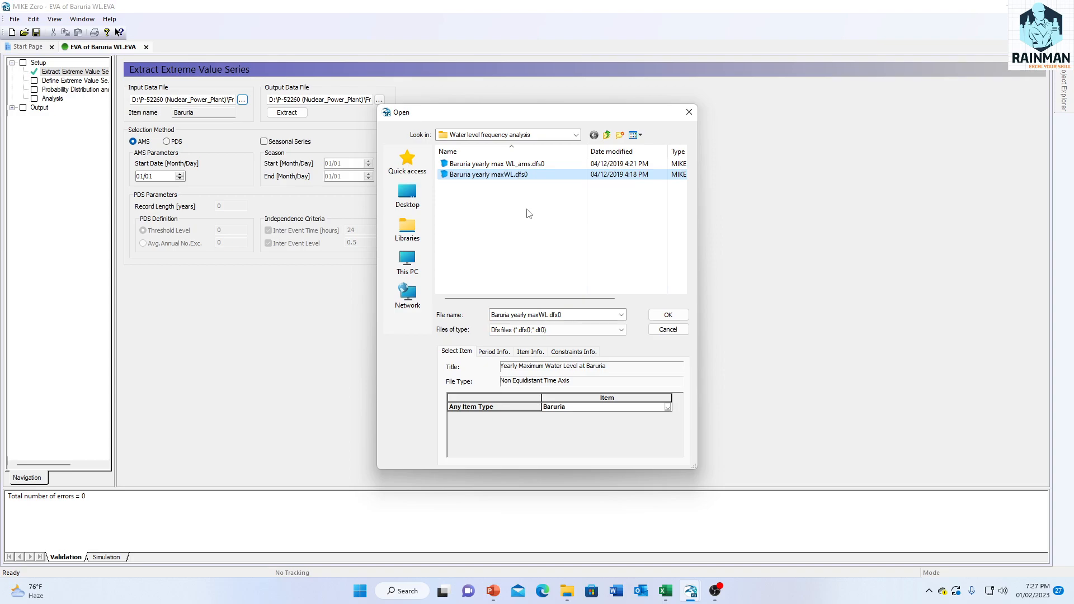
left_click(679, 316)
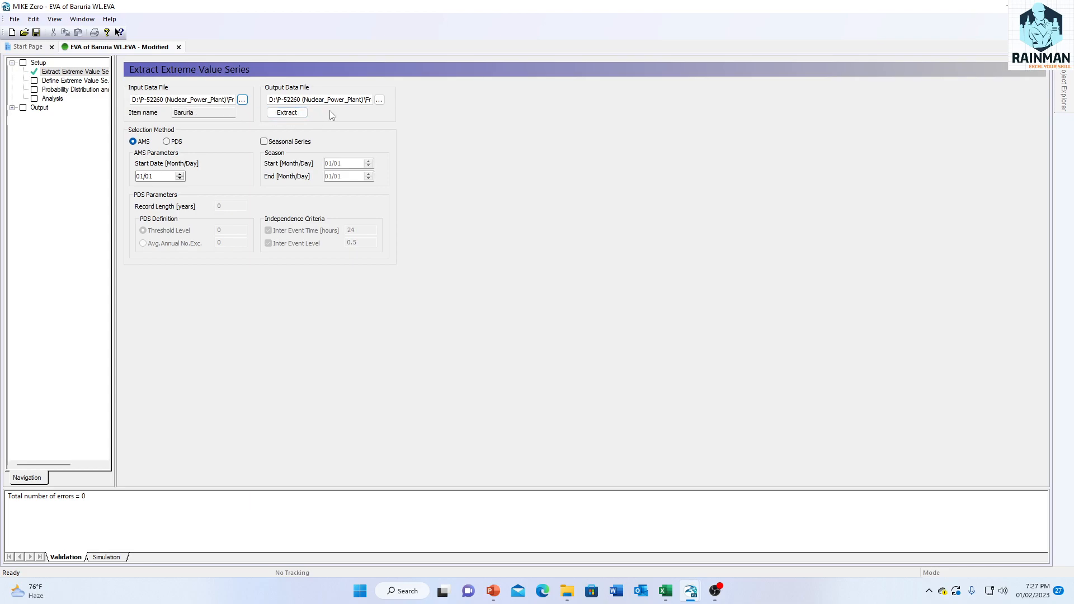
left_click(284, 114)
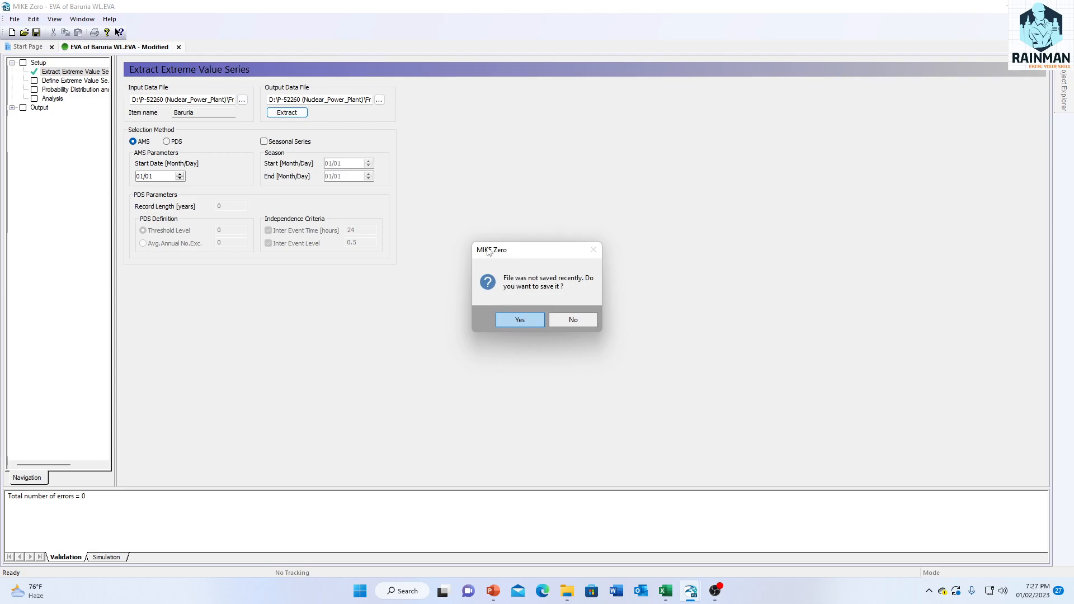
left_click(525, 320)
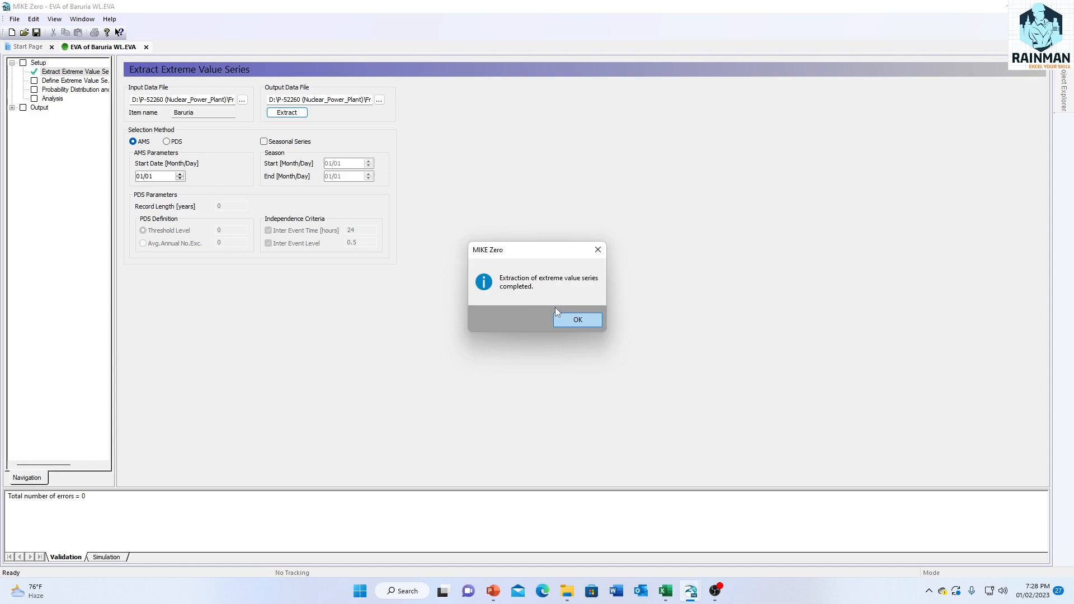
left_click(578, 319)
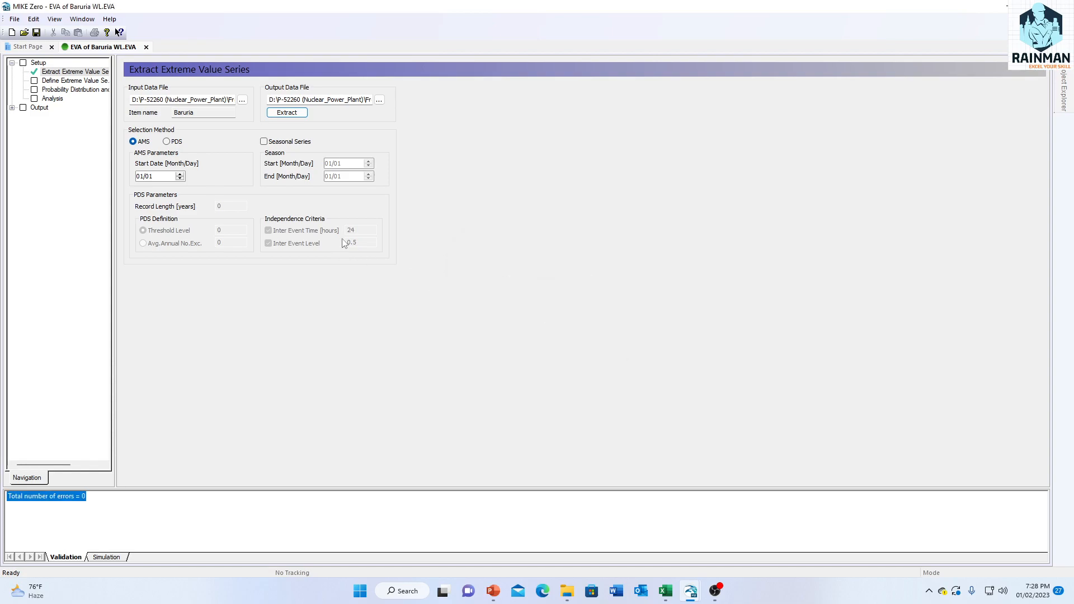
Step: Set the output data file to Baruria yearly max WL_ams.dfs0, replacing the existing file, and extract the series again with the setup saved
left_click(380, 101)
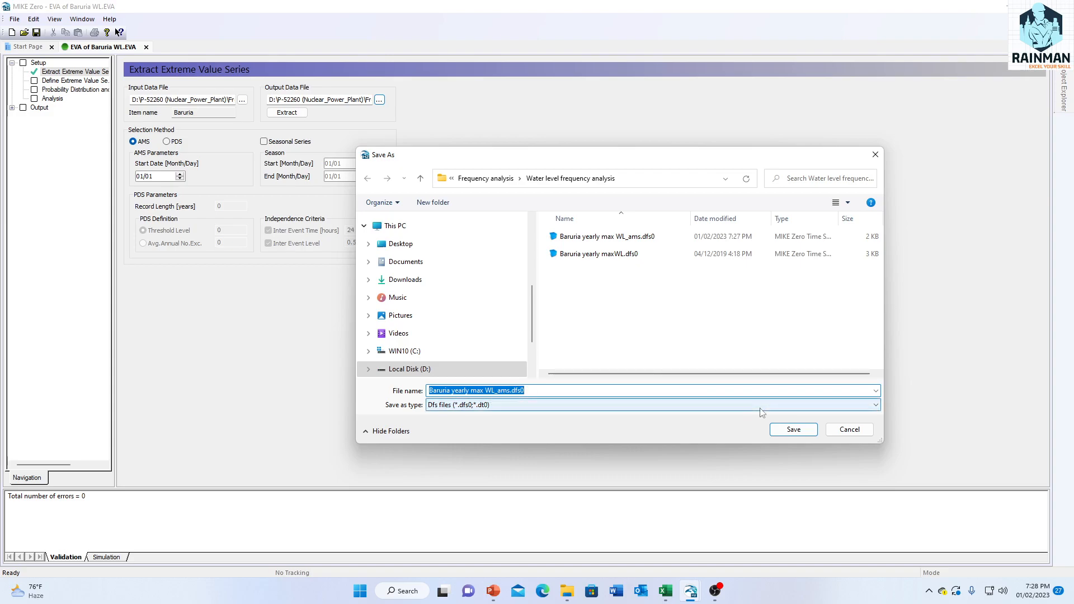
left_click(794, 429)
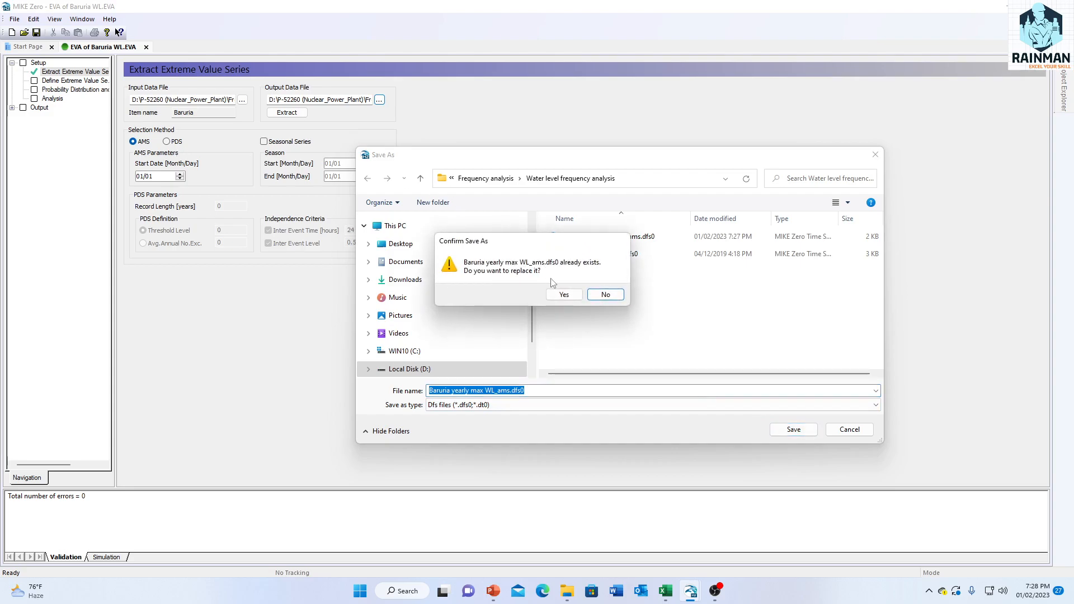
left_click(564, 294)
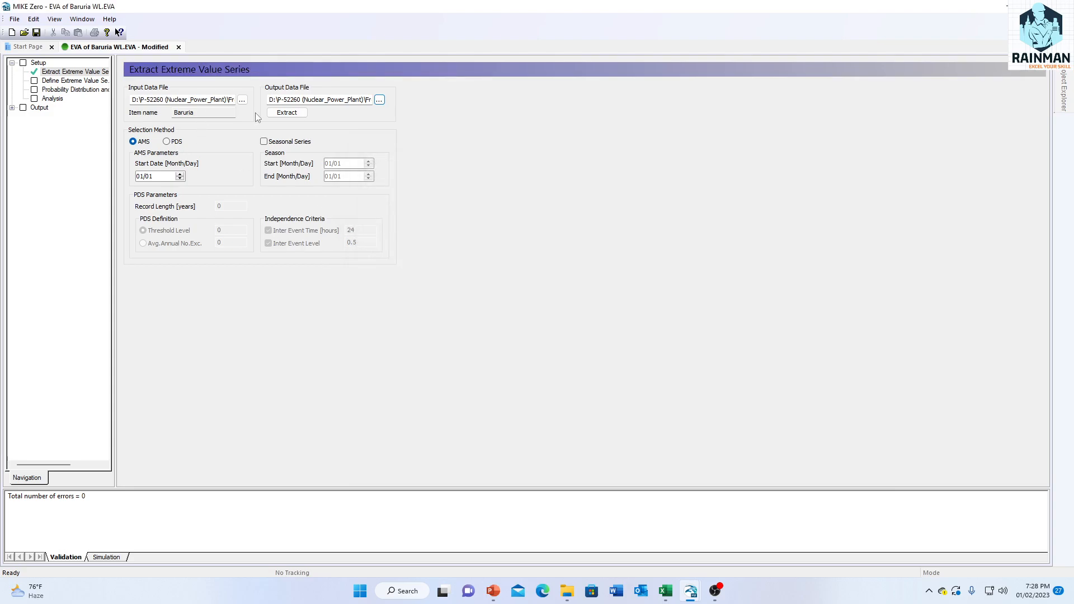
left_click(284, 113)
left_click(519, 318)
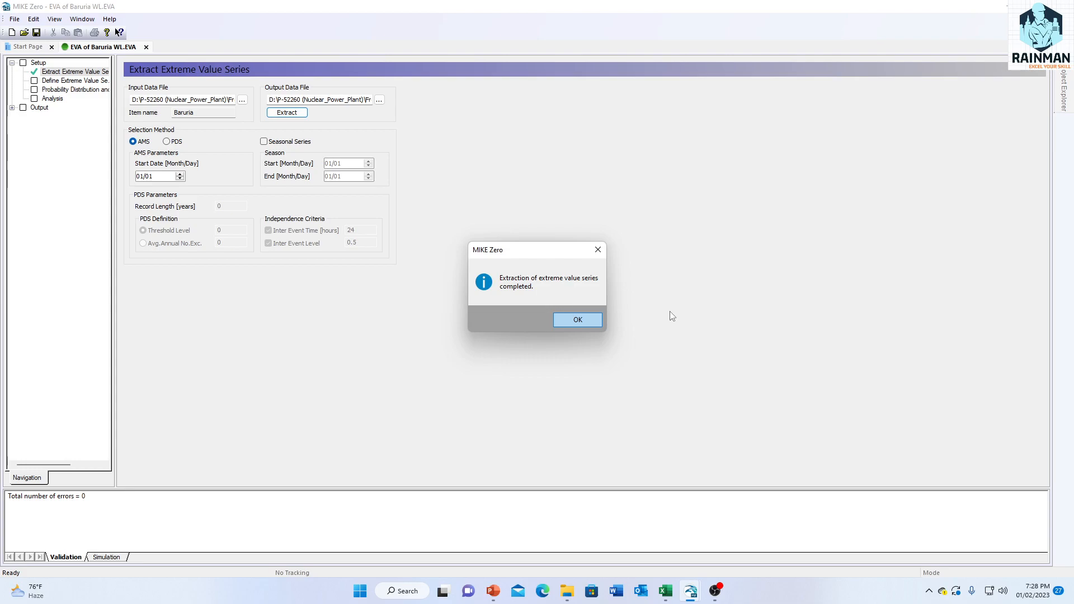
Step: Include the Define Extreme Value Series page in the setup and choose Baruria yearly max WL_ams.dfs0 as its input data file
left_click(586, 324)
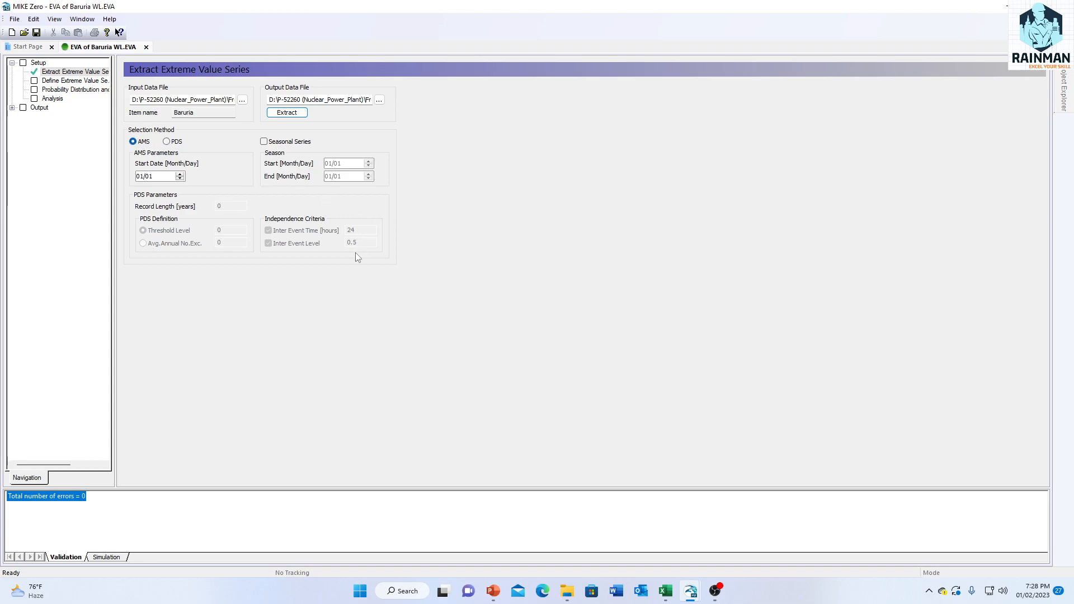
left_click(34, 83)
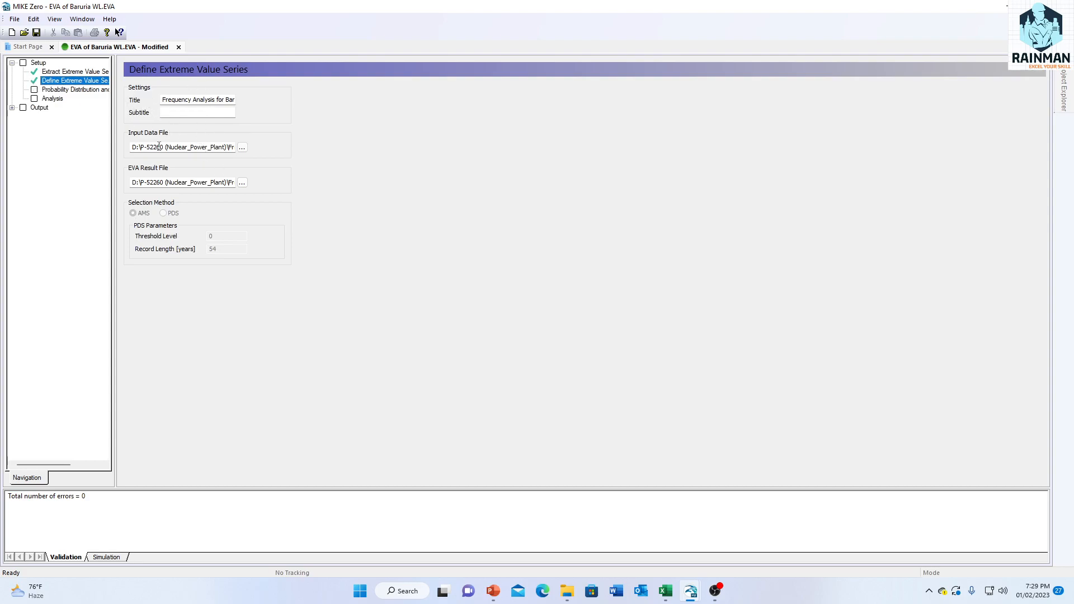
left_click(243, 148)
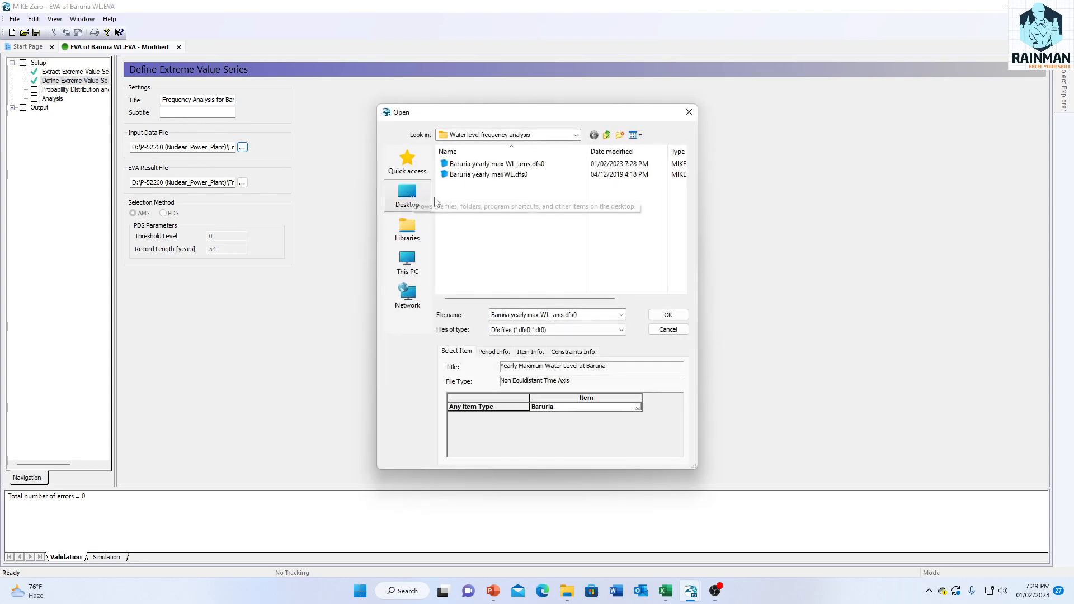
left_click(526, 166)
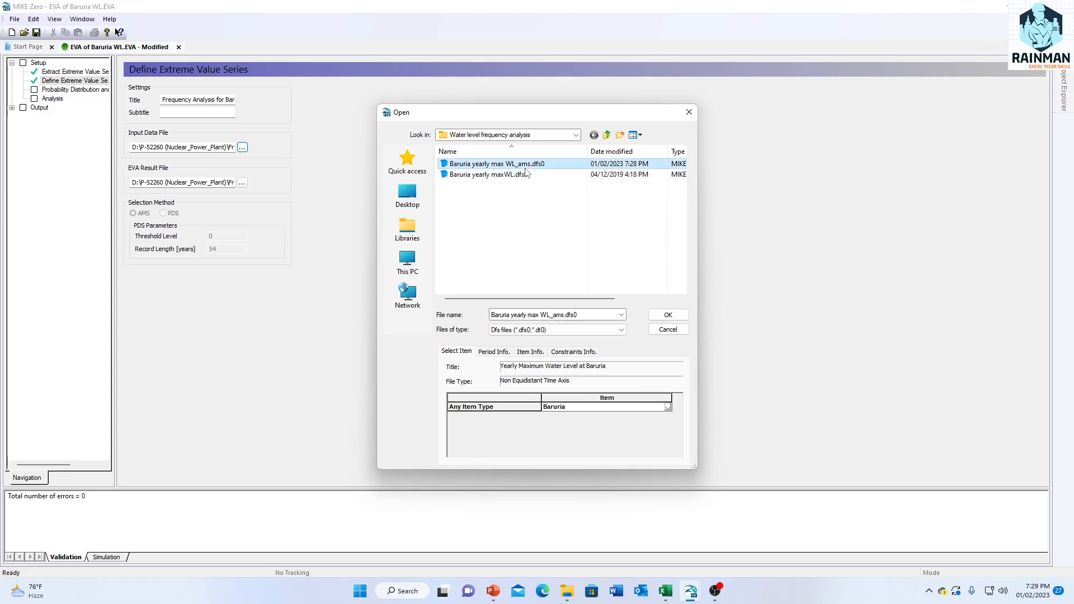
left_click(671, 320)
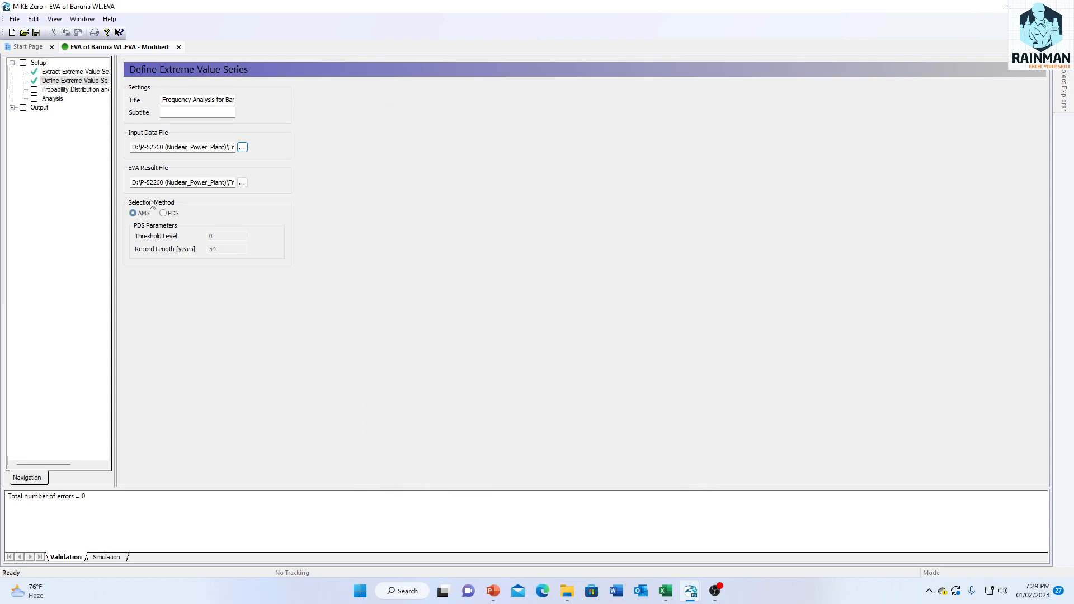
Step: Set the EVA result file to Baruria_eva_WL.res in the Water level frequency analysis folder, replacing the existing file
left_click(242, 183)
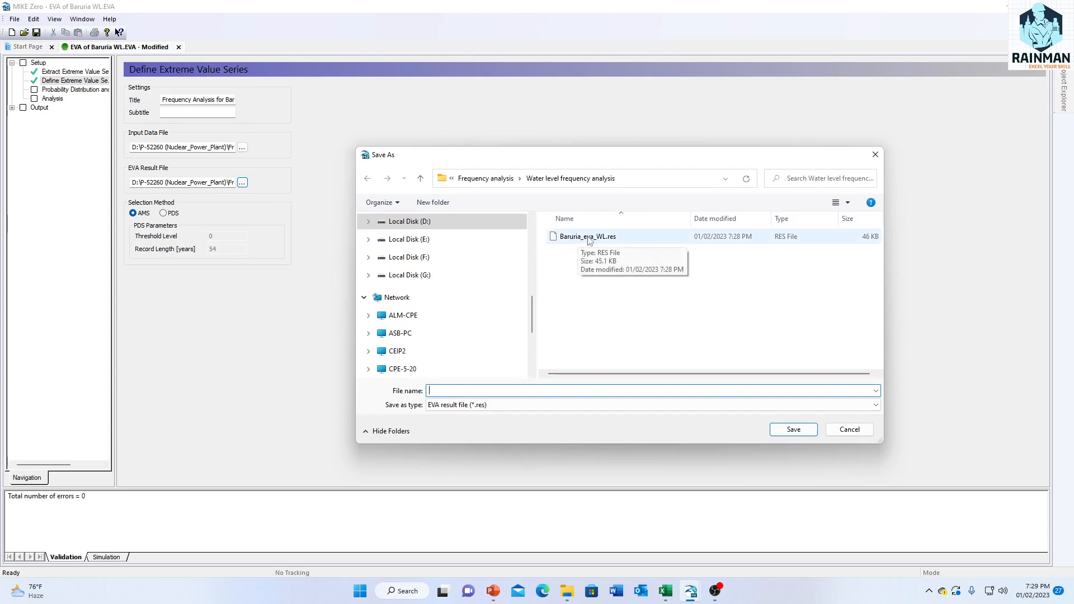
left_click(589, 240)
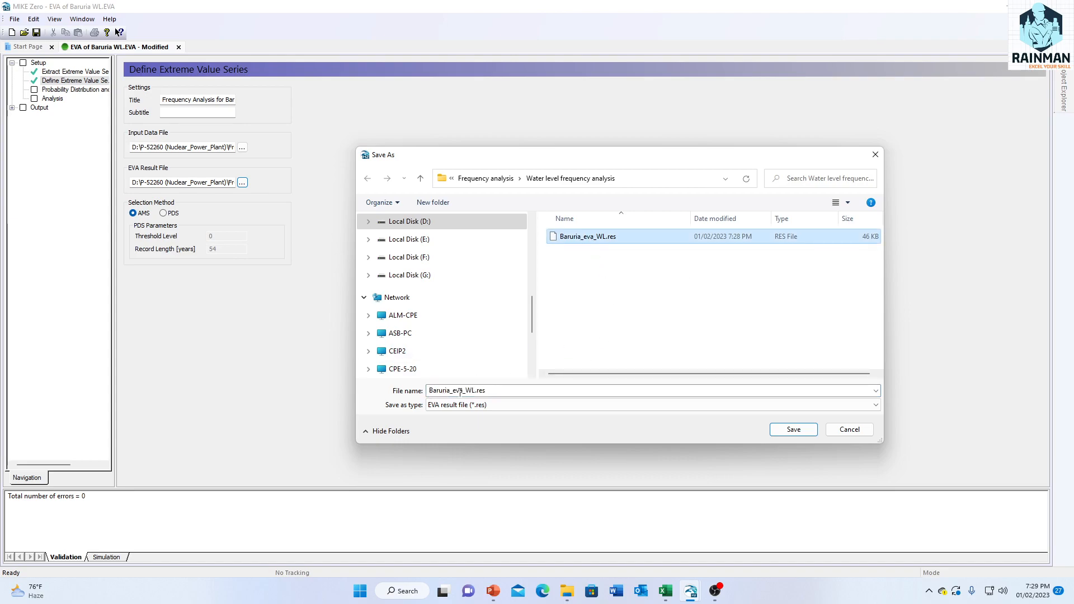
left_click(794, 429)
left_click(563, 295)
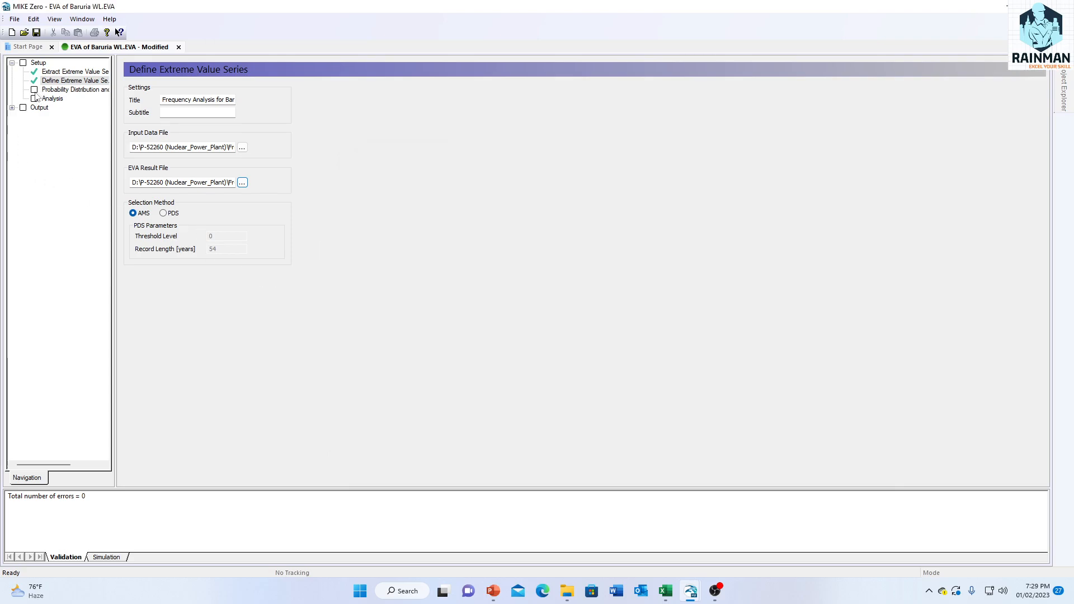
Step: Open the Probability Distribution and Estimation Method settings and examine the options for a new D/E combination, cancelling the dialog
left_click(35, 92)
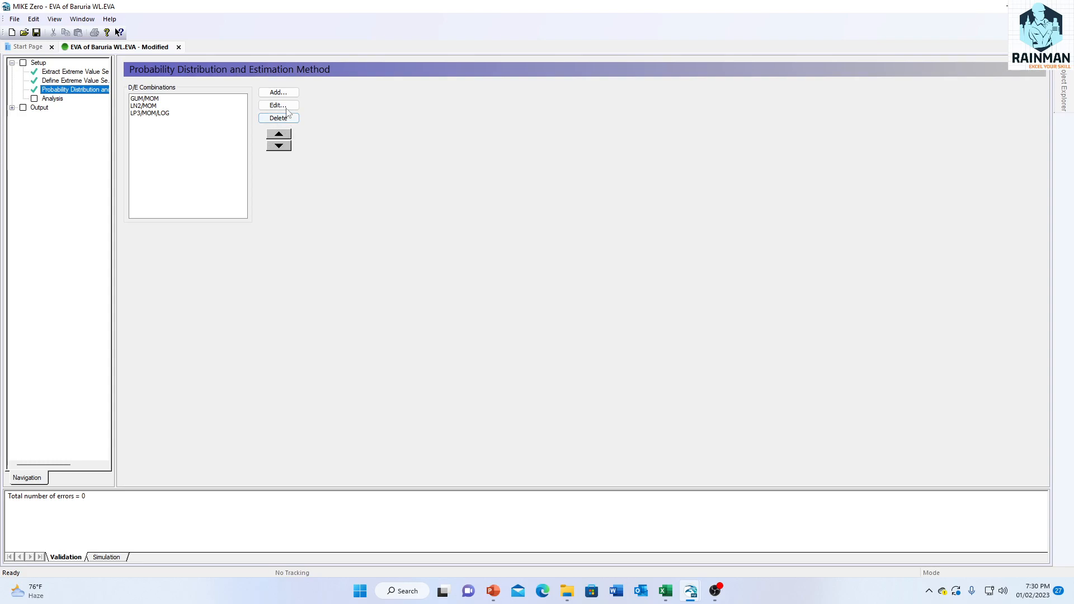
left_click(278, 92)
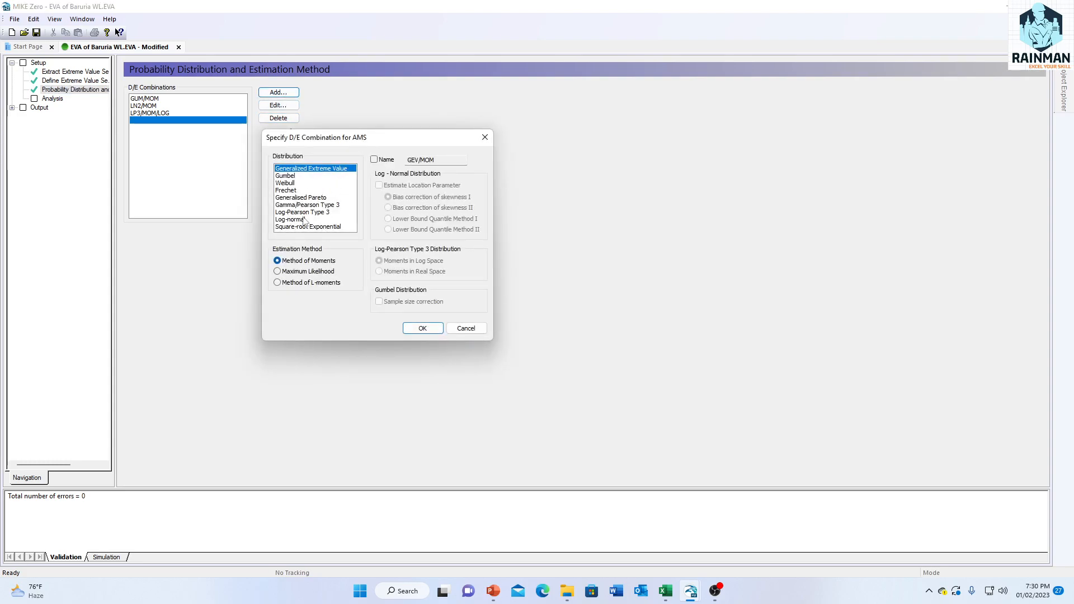
left_click(467, 329)
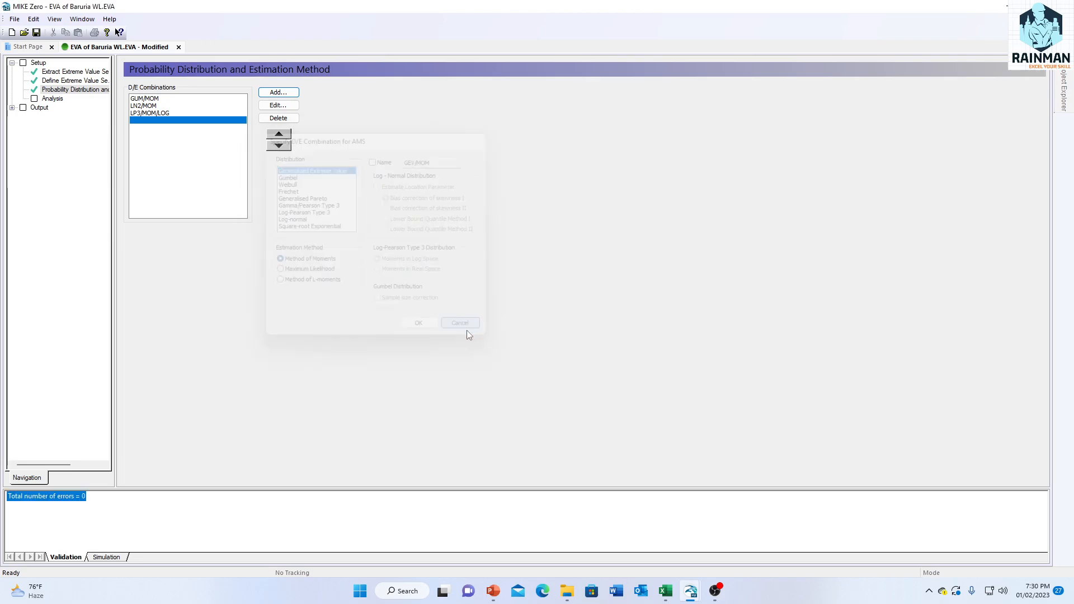
Step: Add return periods of 70 and 80 years to the Analysis settings and run the computation
left_click(37, 100)
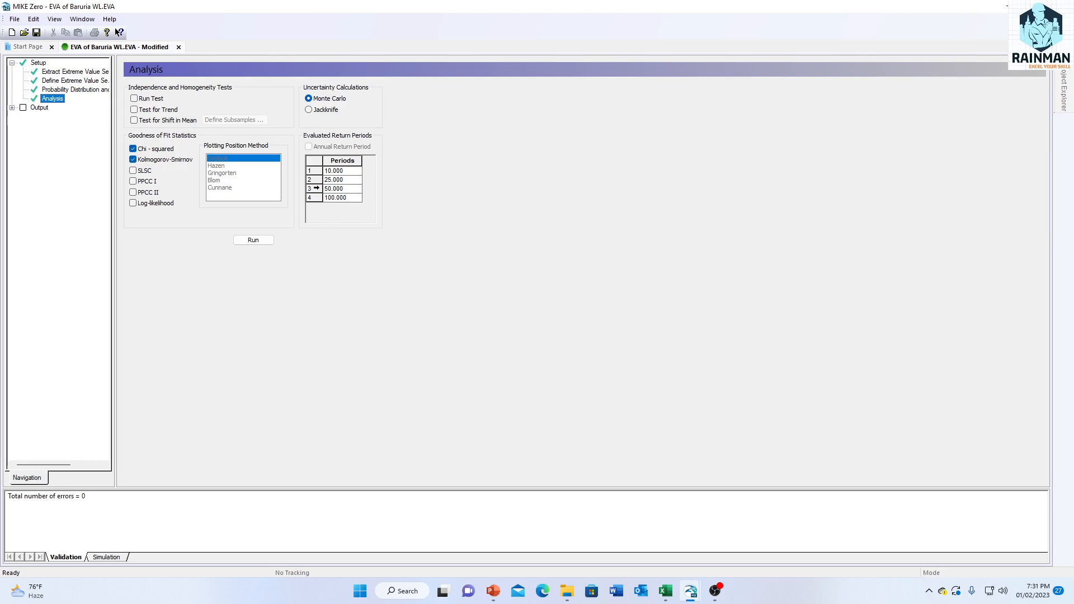
left_click(313, 189)
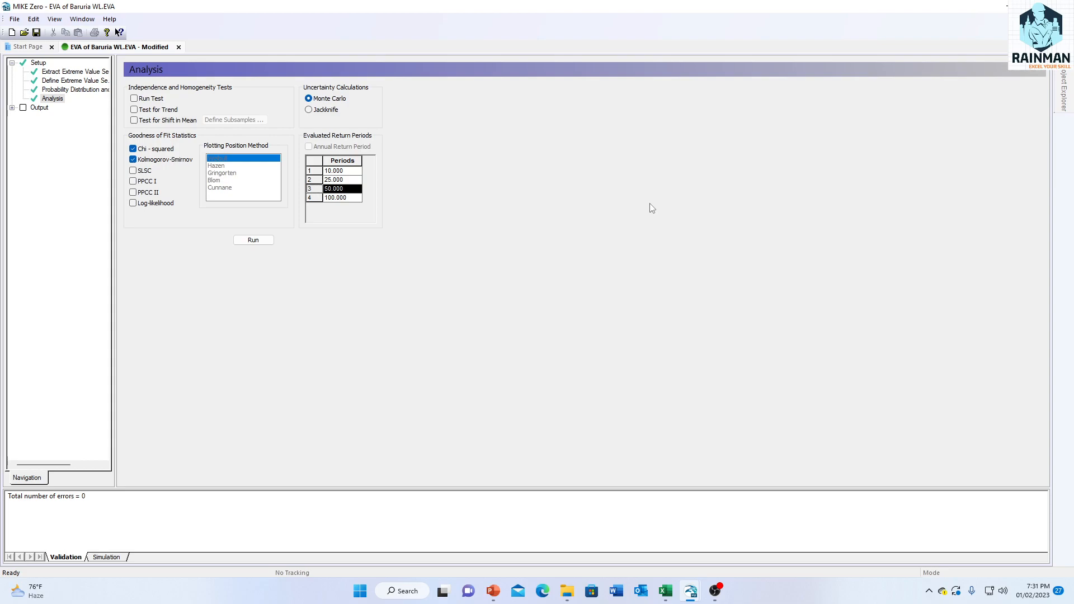
key("Insert")
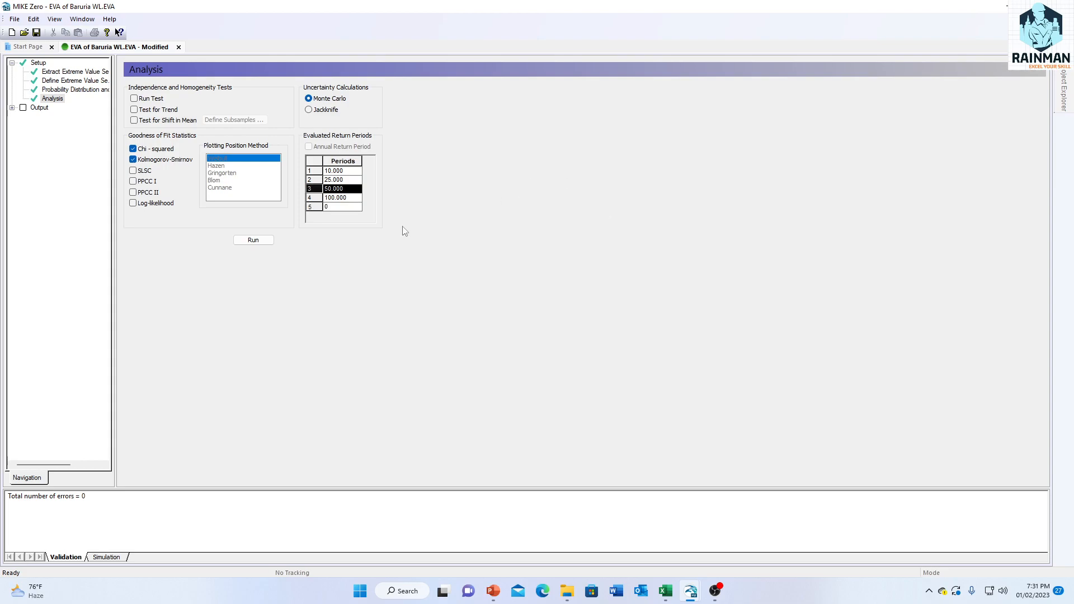
left_click(337, 207)
type("70")
key("Return")
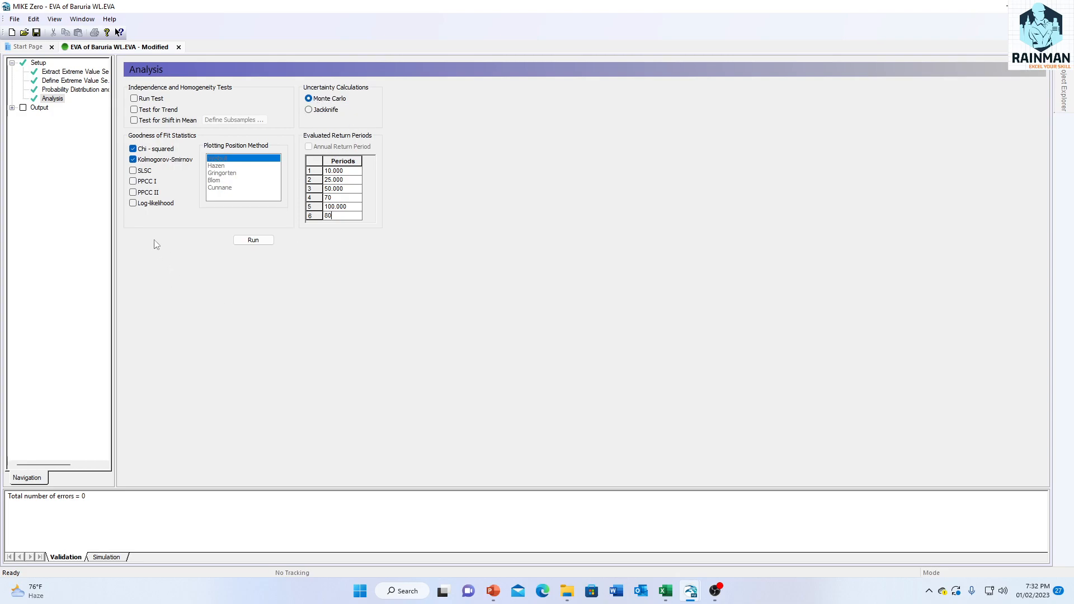
left_click(259, 243)
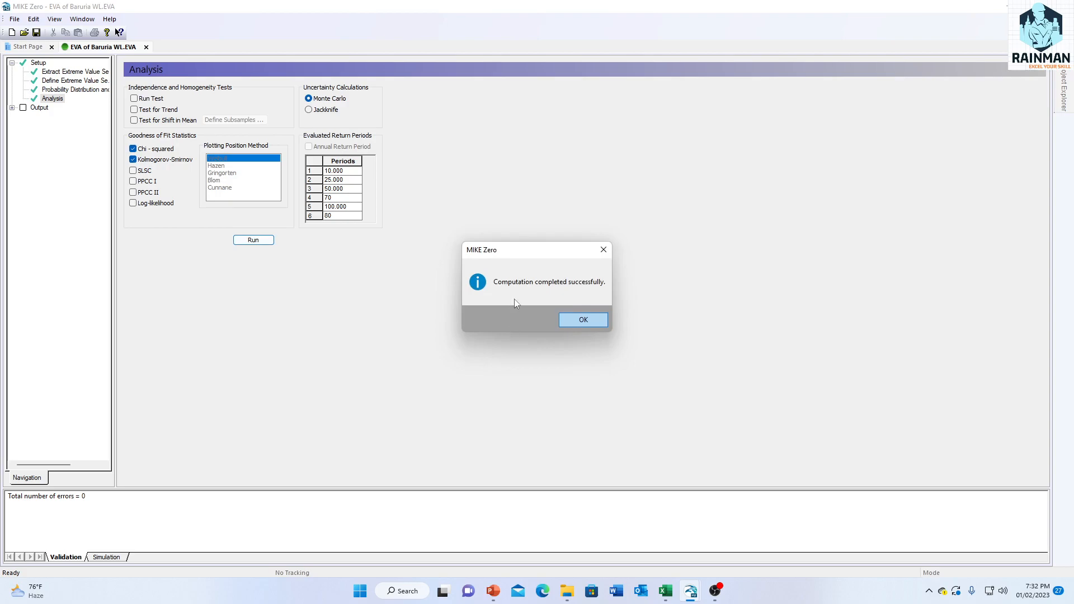
left_click(584, 321)
Step: Show the frequency plot and the probability plot from the analysis output and compare the two
left_click(26, 112)
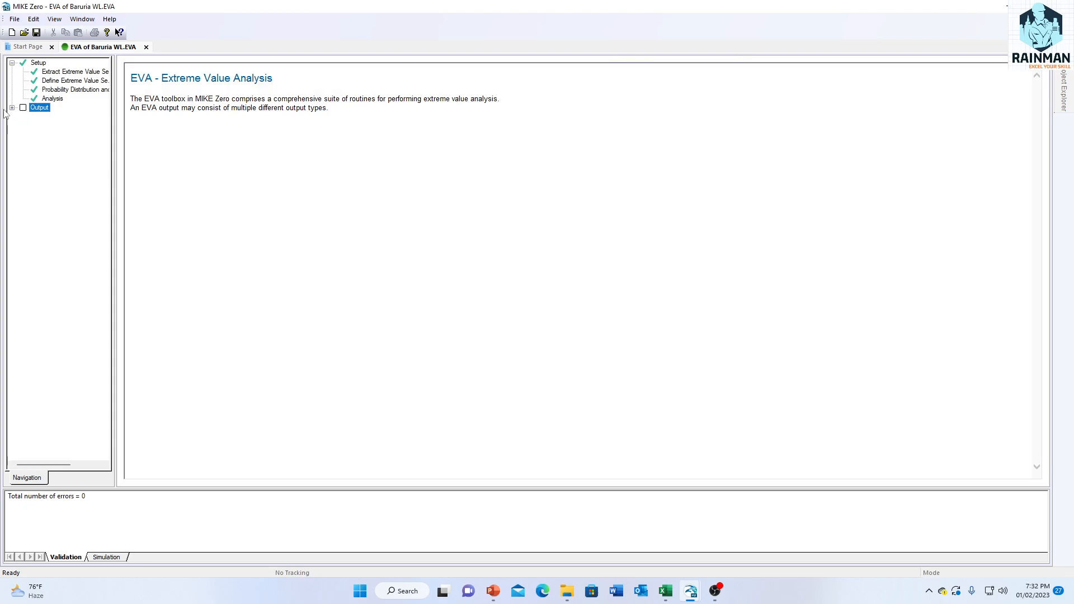
left_click(12, 108)
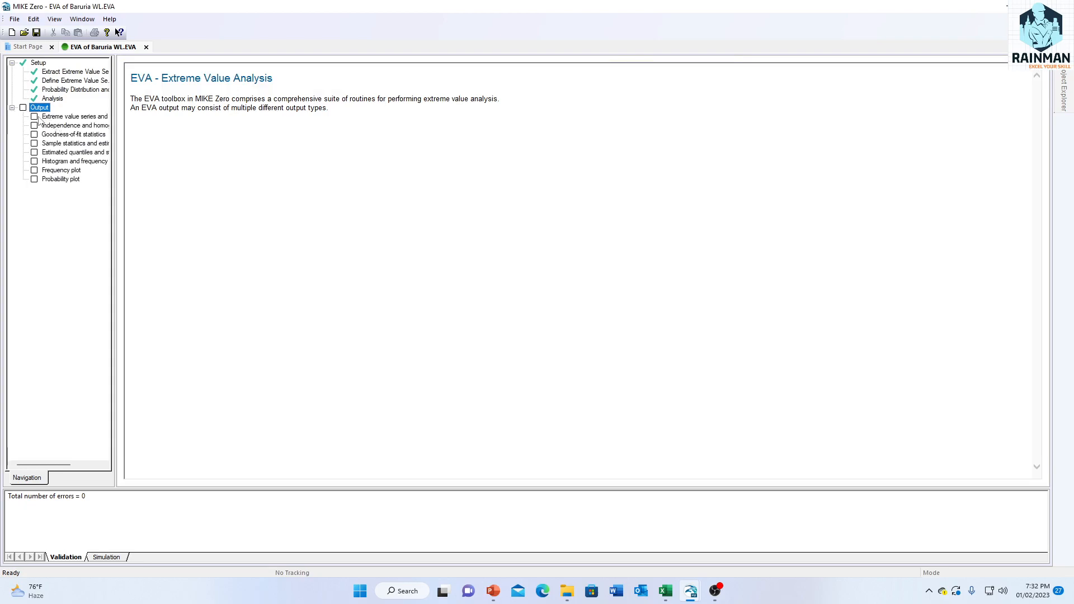
left_click(34, 171)
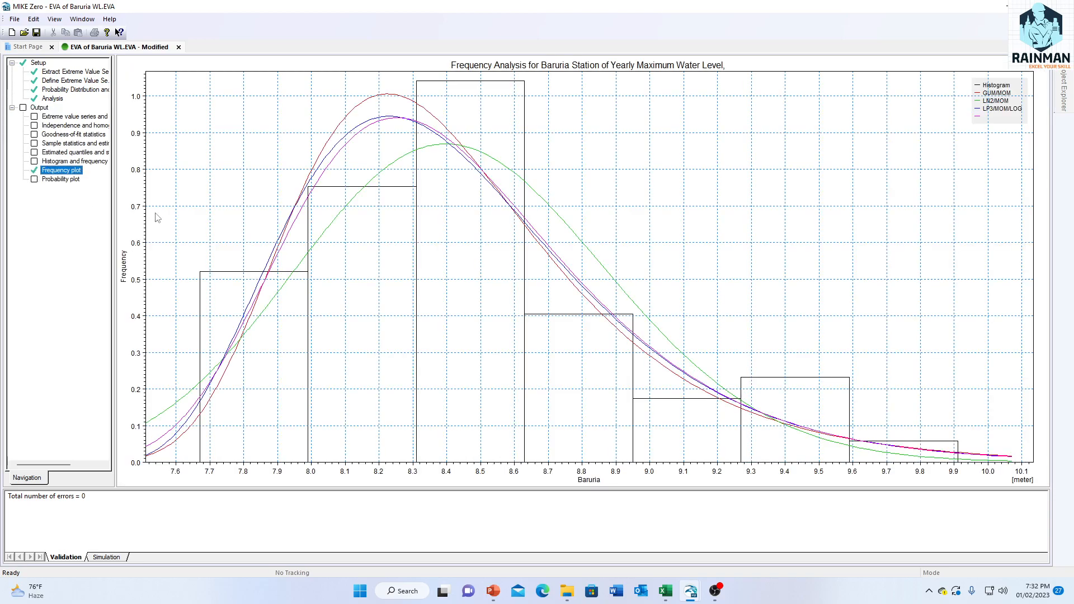
left_click(35, 180)
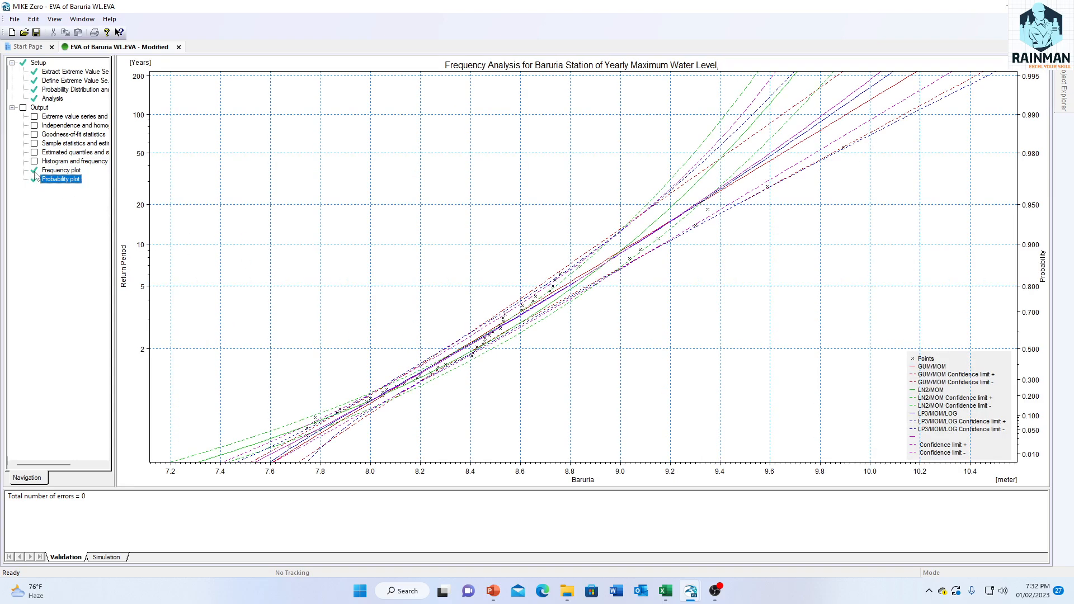
left_click(35, 173)
left_click(36, 180)
left_click(37, 173)
left_click(37, 180)
Step: Limit the probability plot to the GUM/MOM combination by excluding LN2/MOM, LP3/MOM/LOG and the unnamed combination
right_click(438, 229)
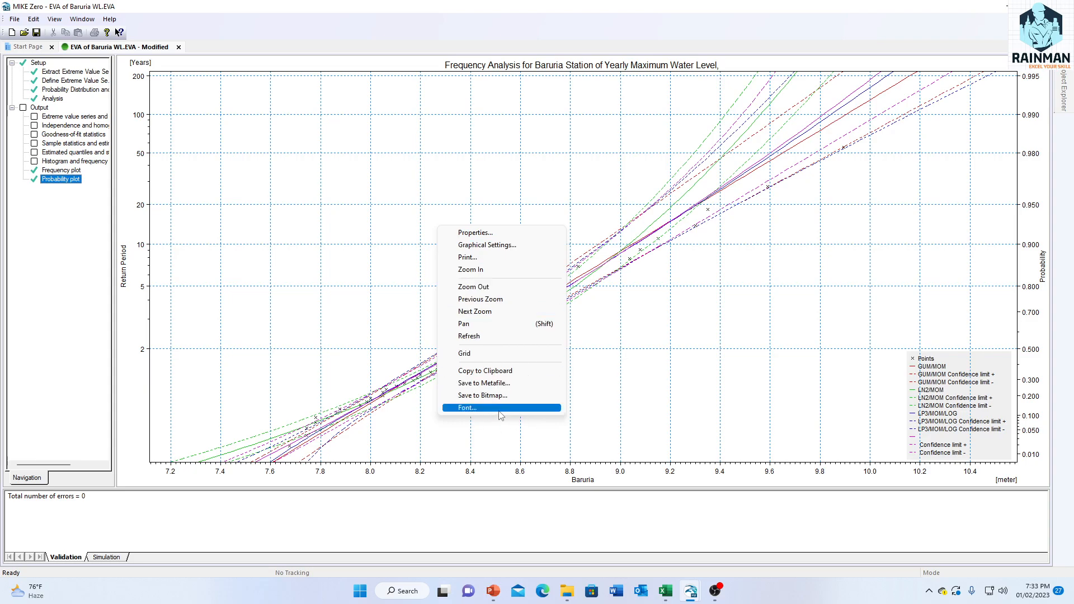
left_click(487, 232)
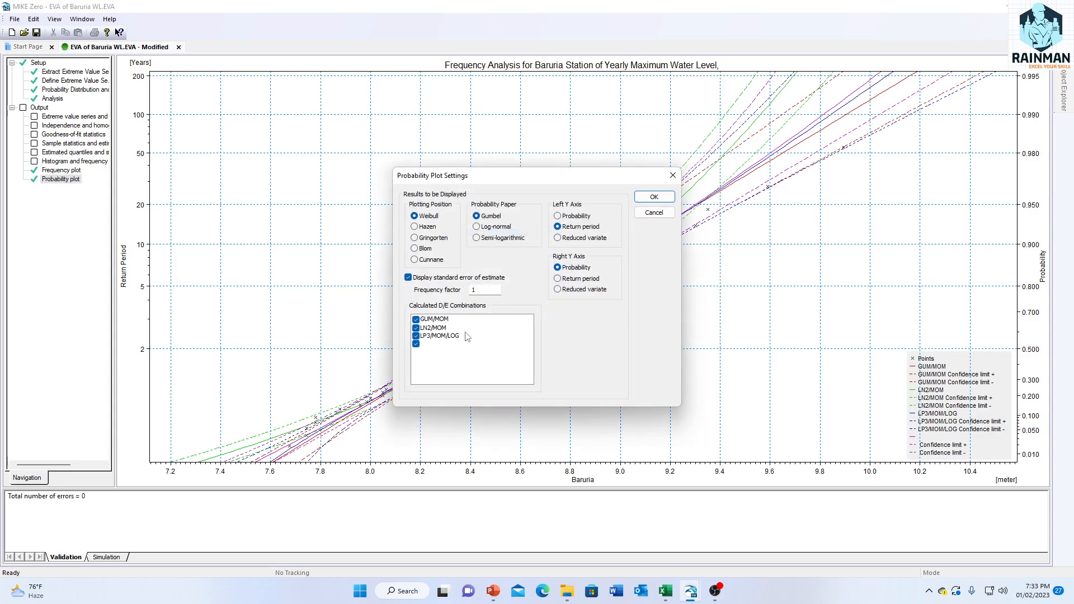
left_click(415, 328)
left_click(416, 336)
left_click(417, 343)
left_click(654, 197)
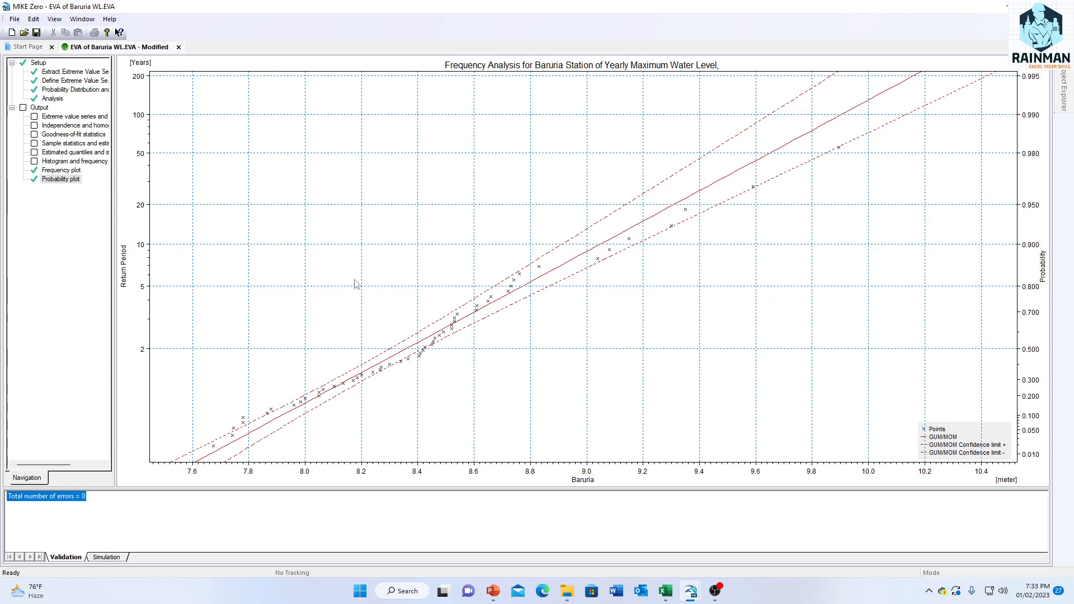
Step: Check the image format options for saving the GUM/MOM probability plot as a bitmap, leaving without saving
right_click(346, 249)
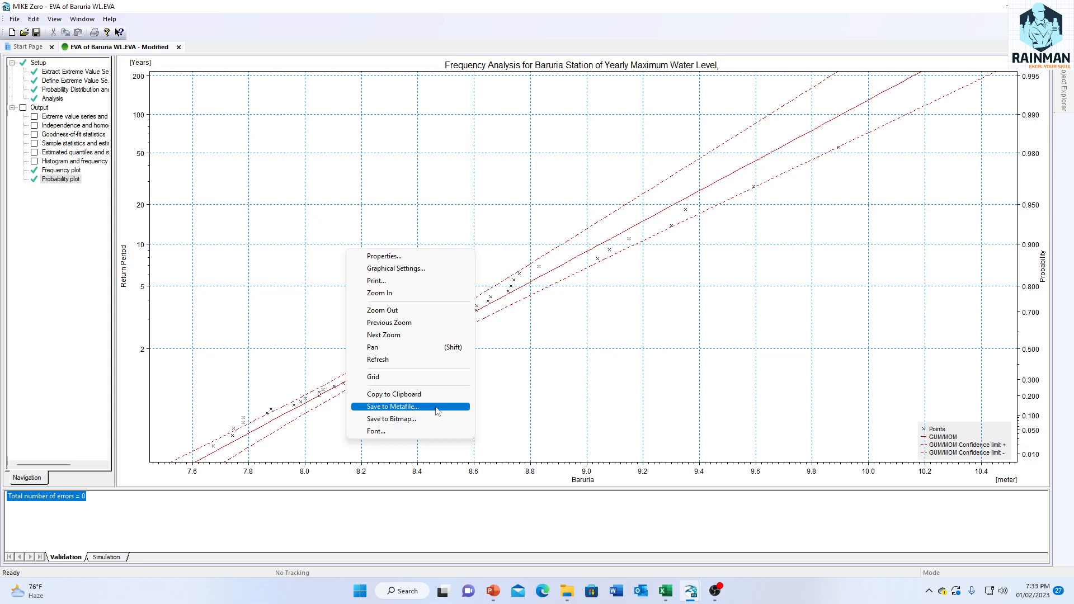
right_click(598, 289)
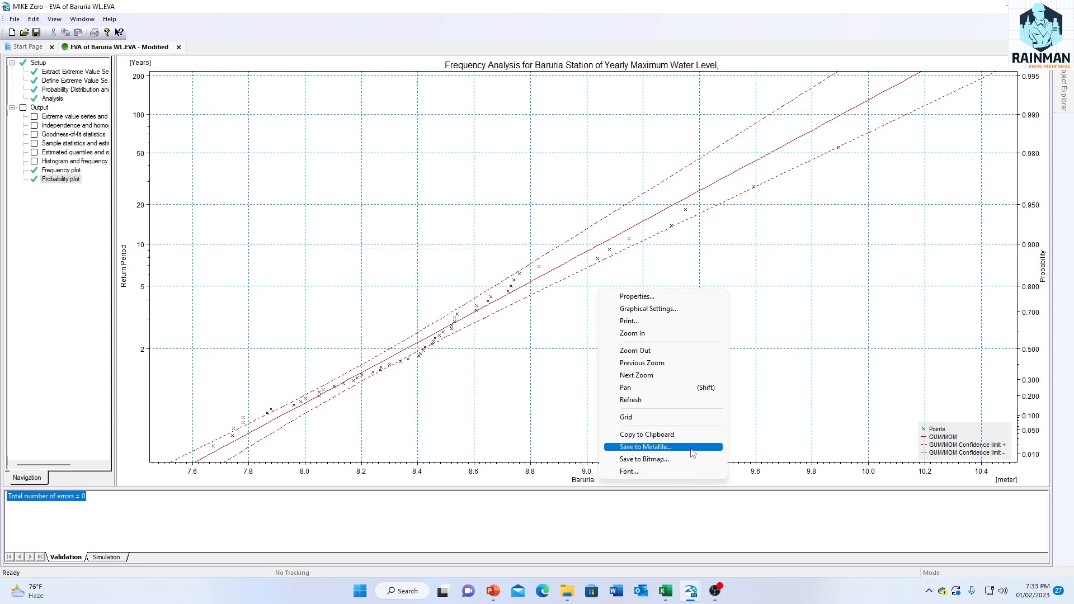
left_click(665, 459)
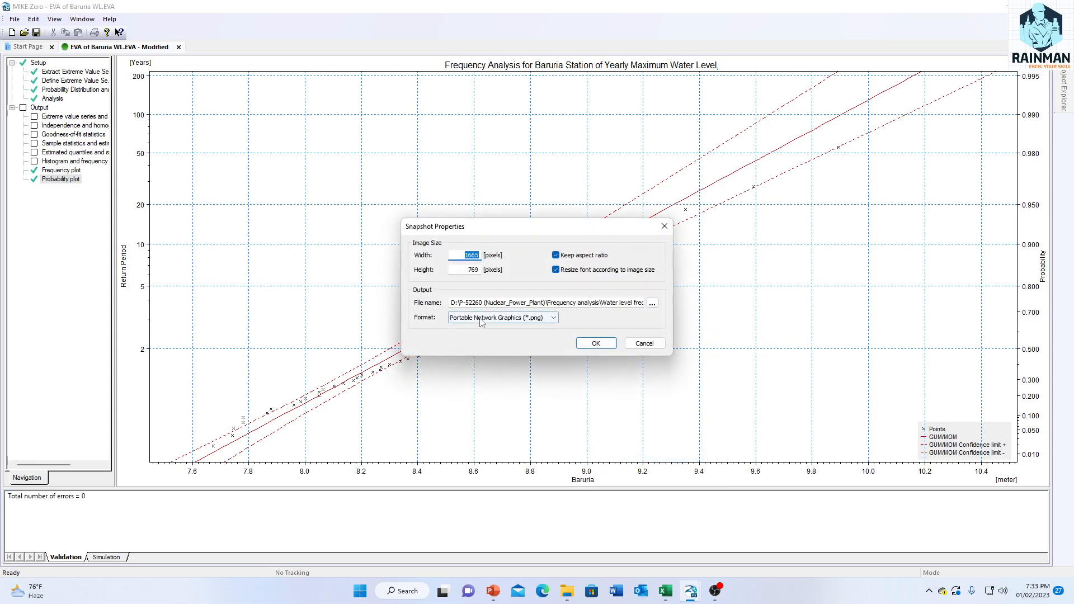
left_click(543, 319)
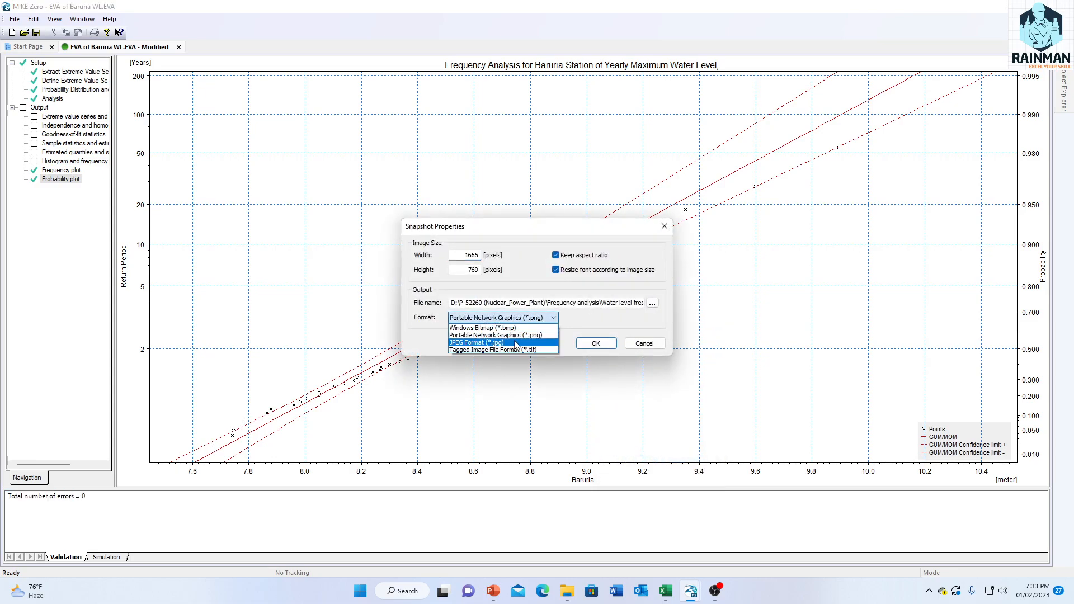
left_click(648, 347)
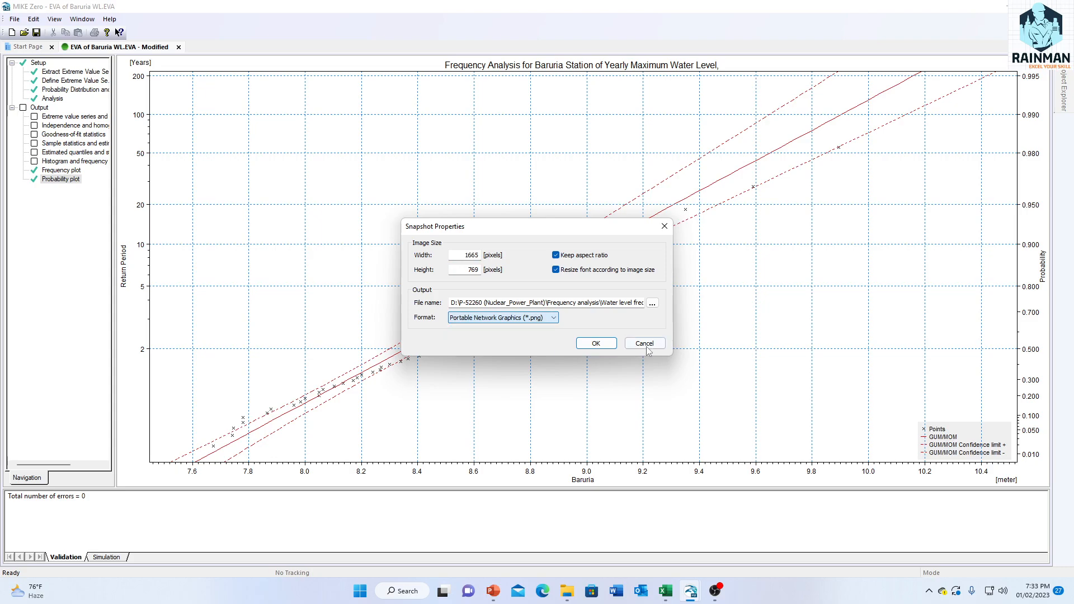
left_click(645, 343)
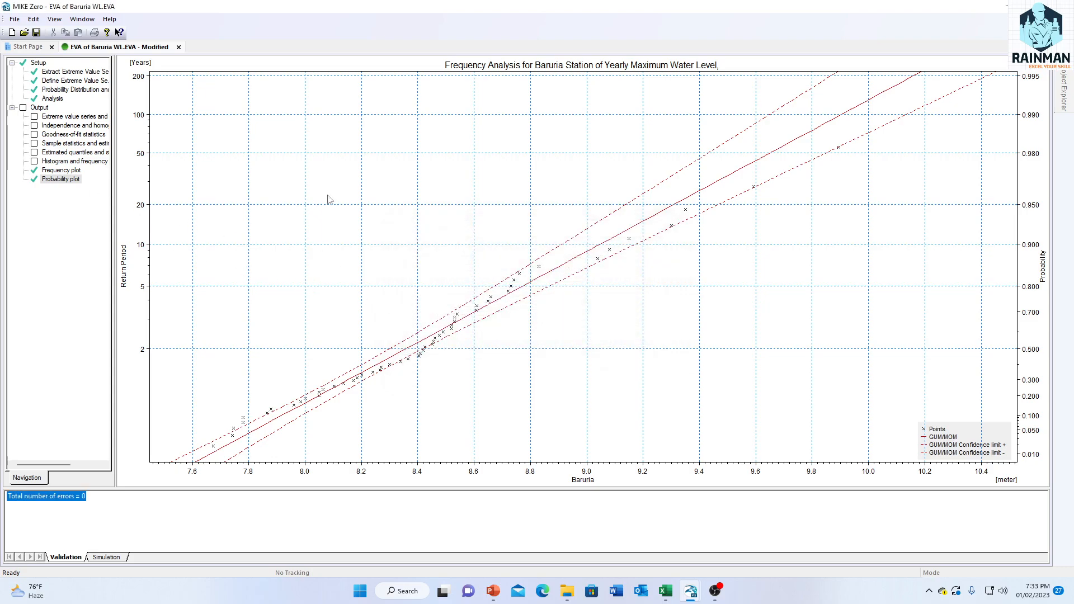
Step: Change the probability plot to display only the LN2/MOM combination instead of GUM/MOM
right_click(355, 173)
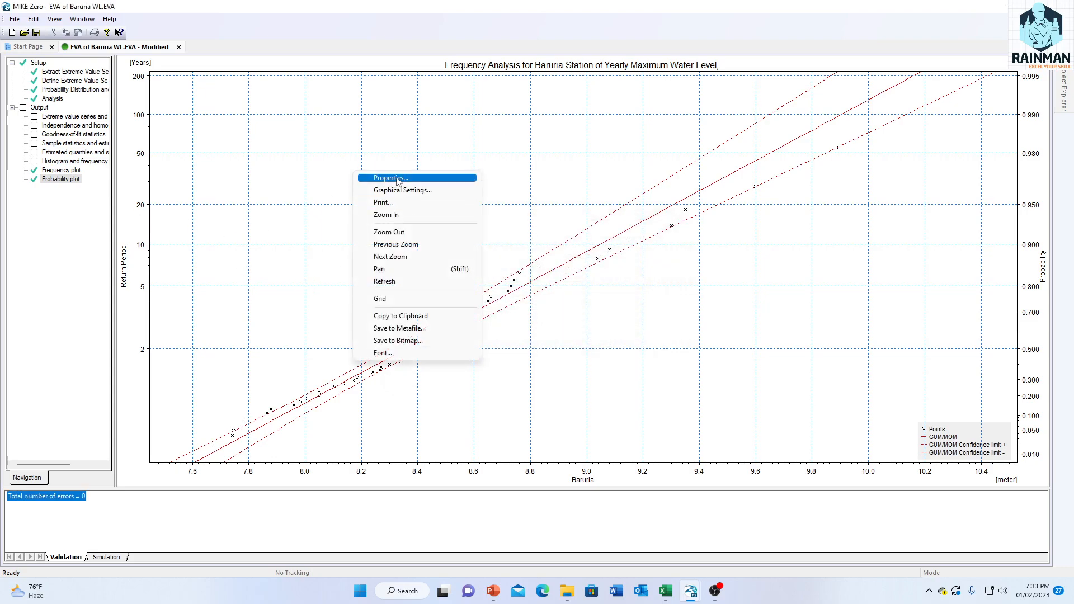
left_click(398, 179)
left_click(415, 320)
left_click(415, 327)
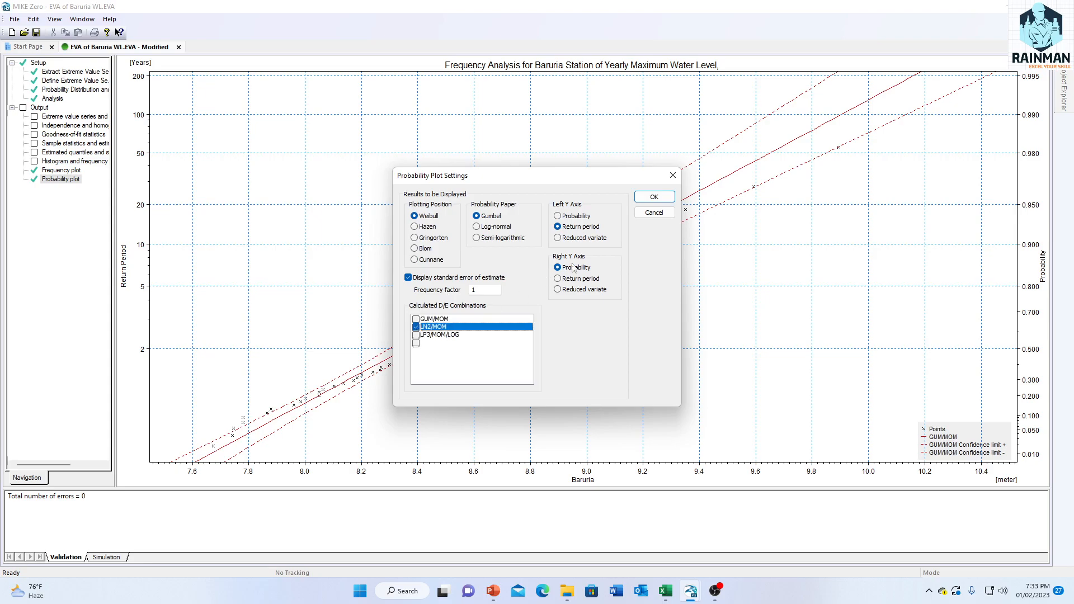
left_click(657, 202)
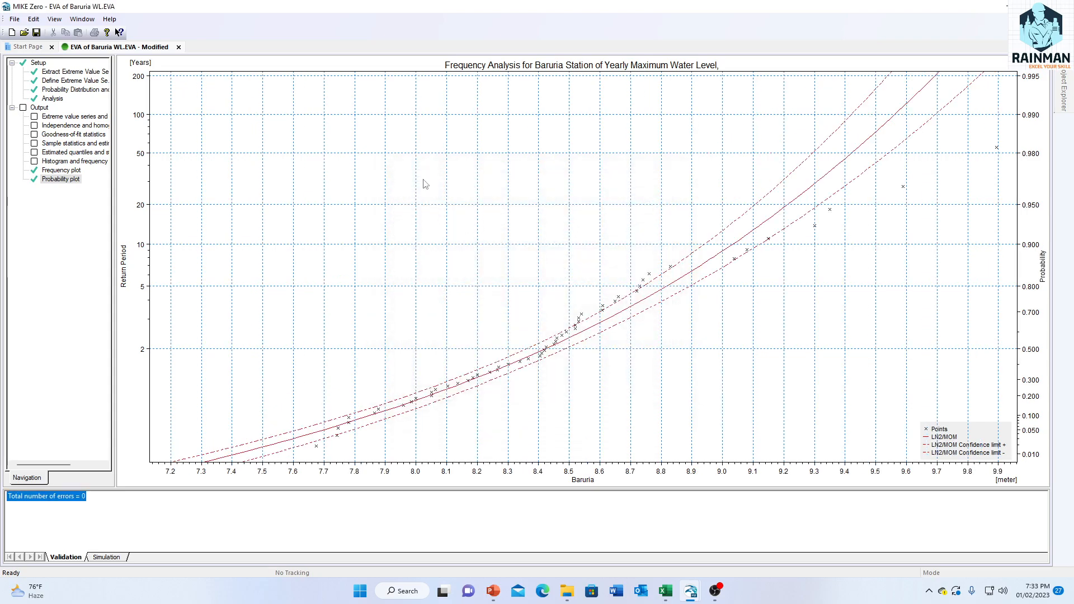
Step: Review the bitmap snapshot settings and file formats for the LN2/MOM probability plot and cancel the export
right_click(505, 190)
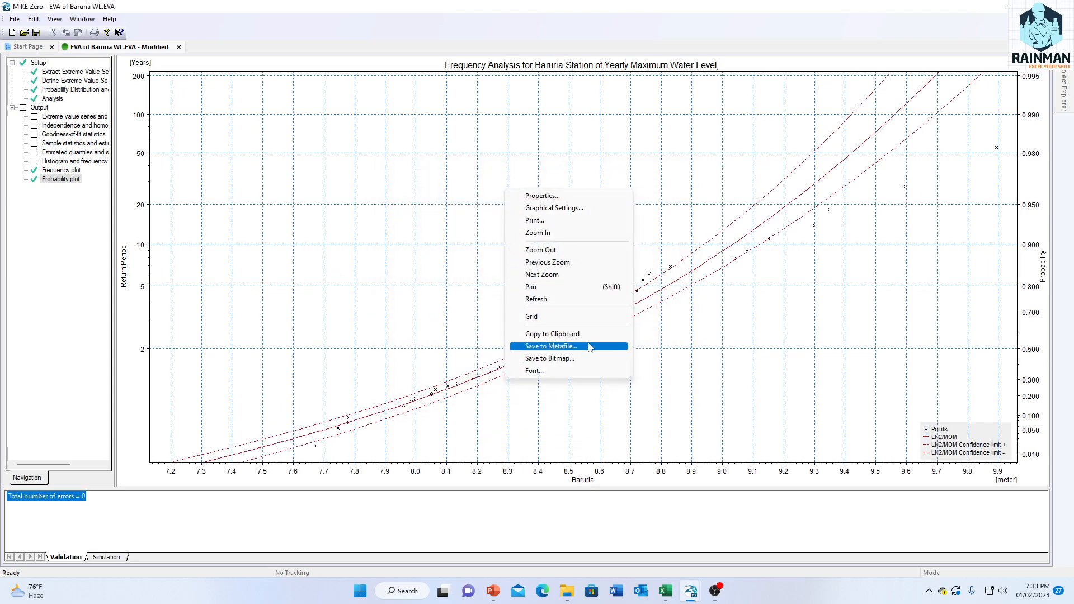
left_click(568, 359)
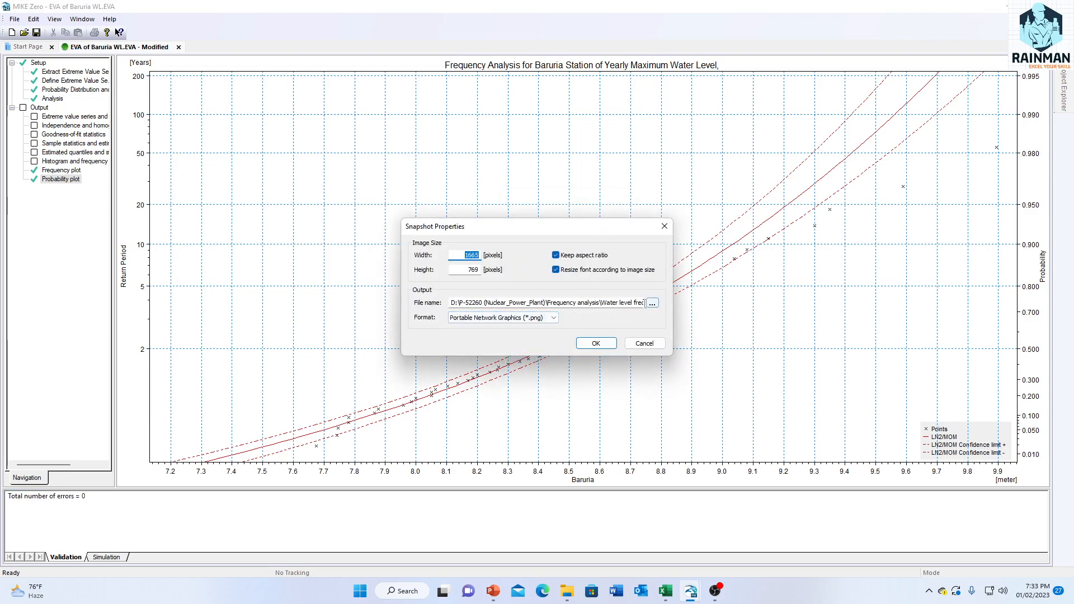
left_click(506, 317)
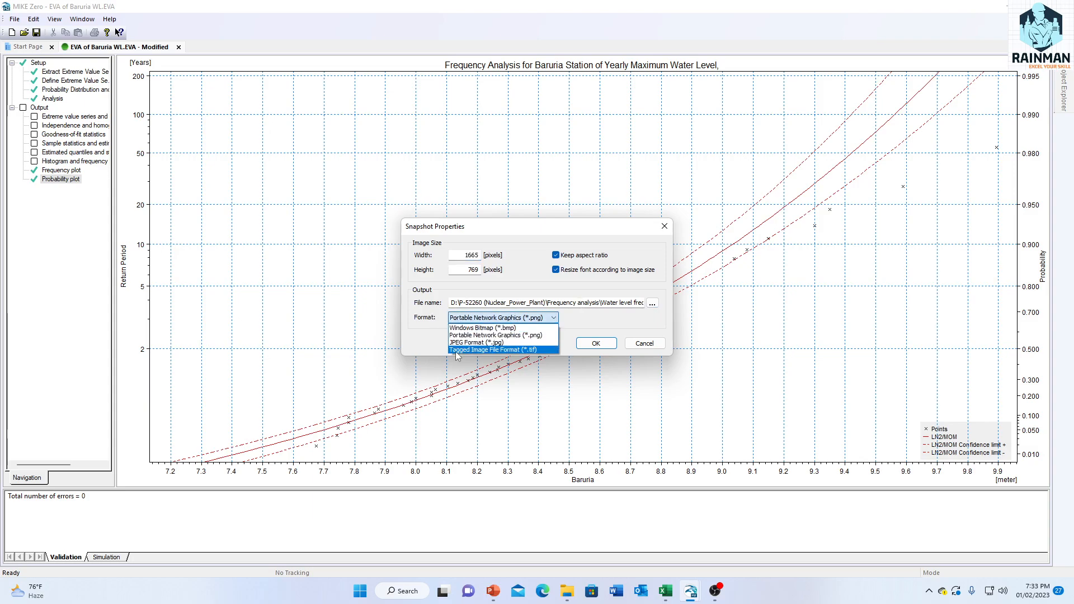
left_click(645, 343)
left_click(644, 343)
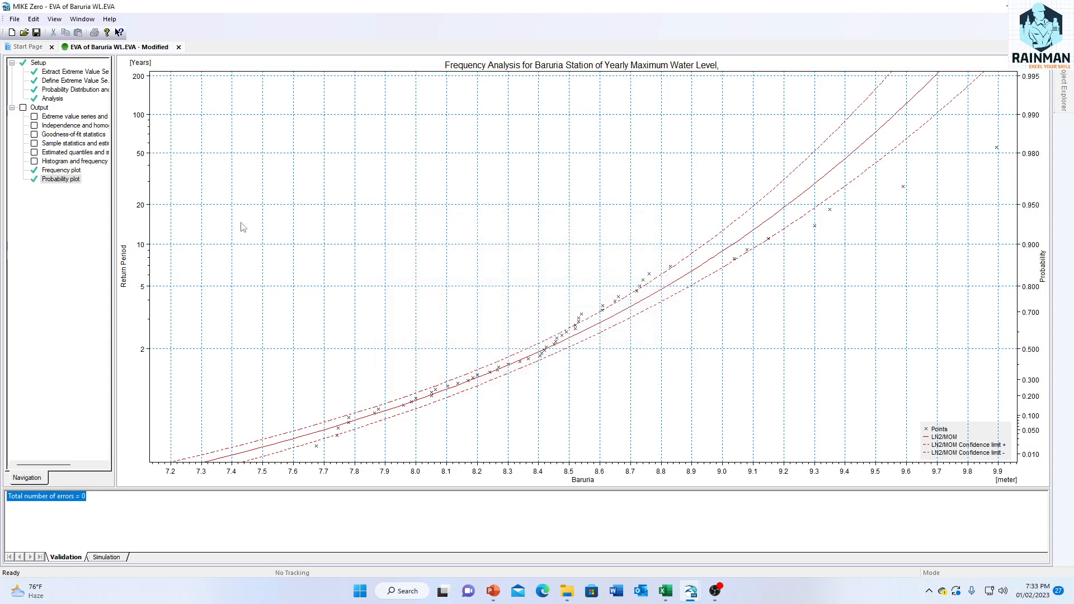
Step: Show the estimated quantiles output table and enlarge its 25-year row to examine the water levels per D/E combination
left_click(34, 152)
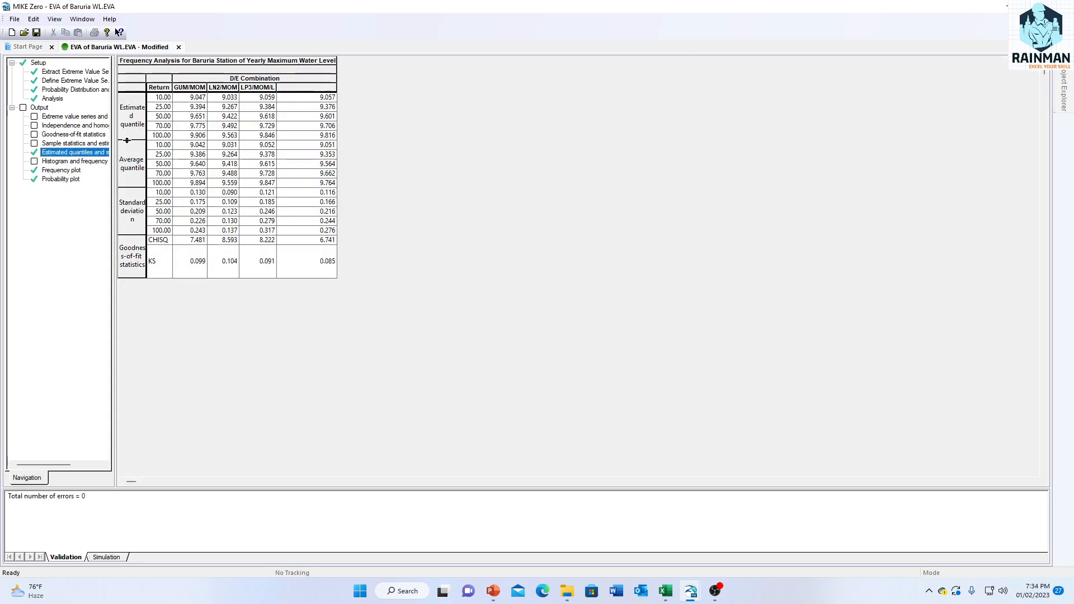
left_click_drag(145, 110, 145, 118)
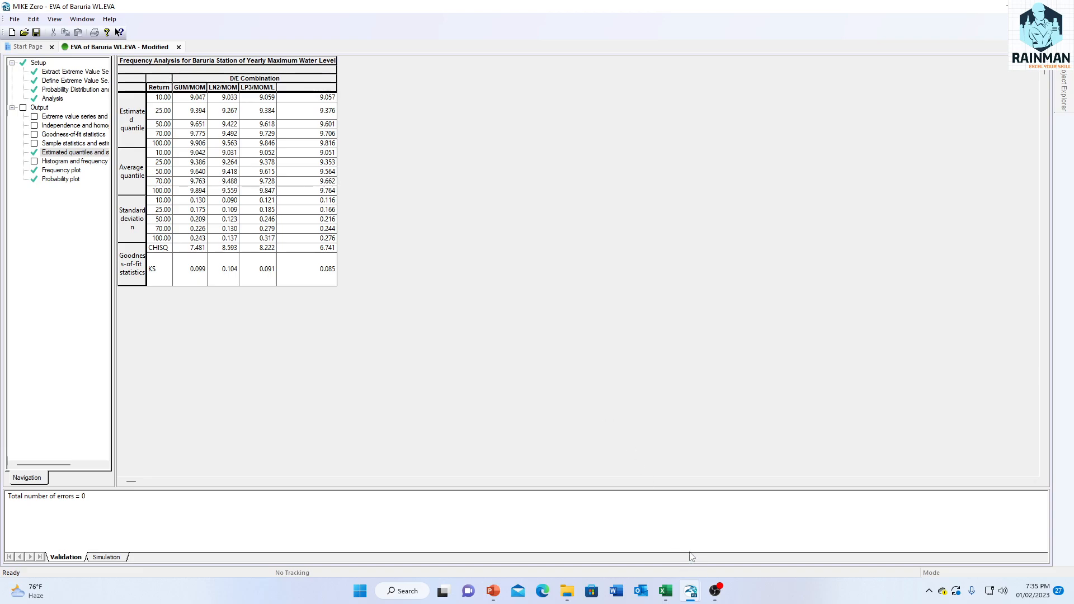
mouse_move(716, 597)
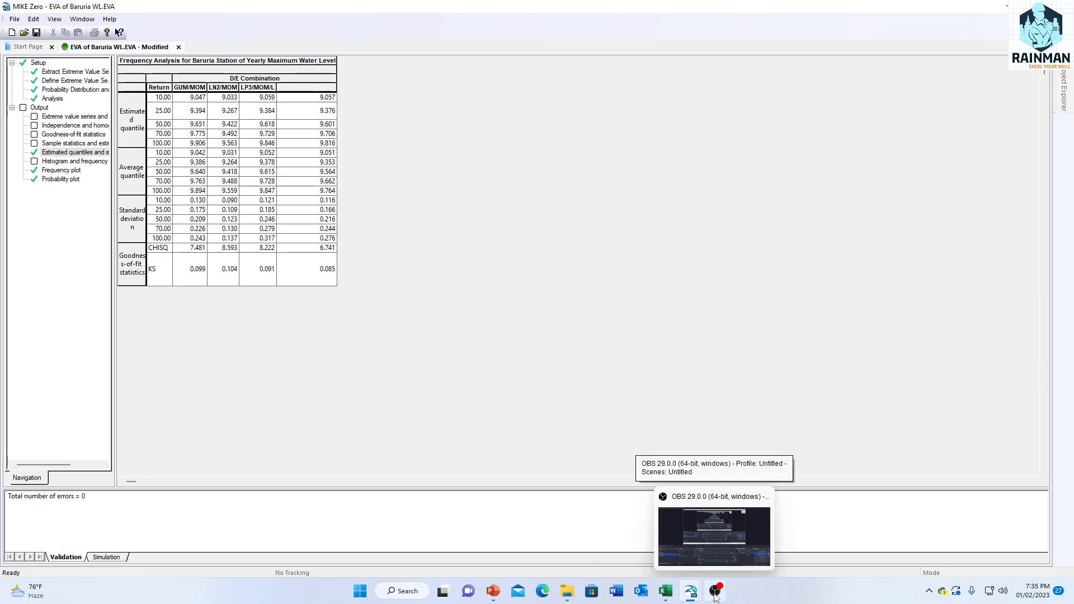